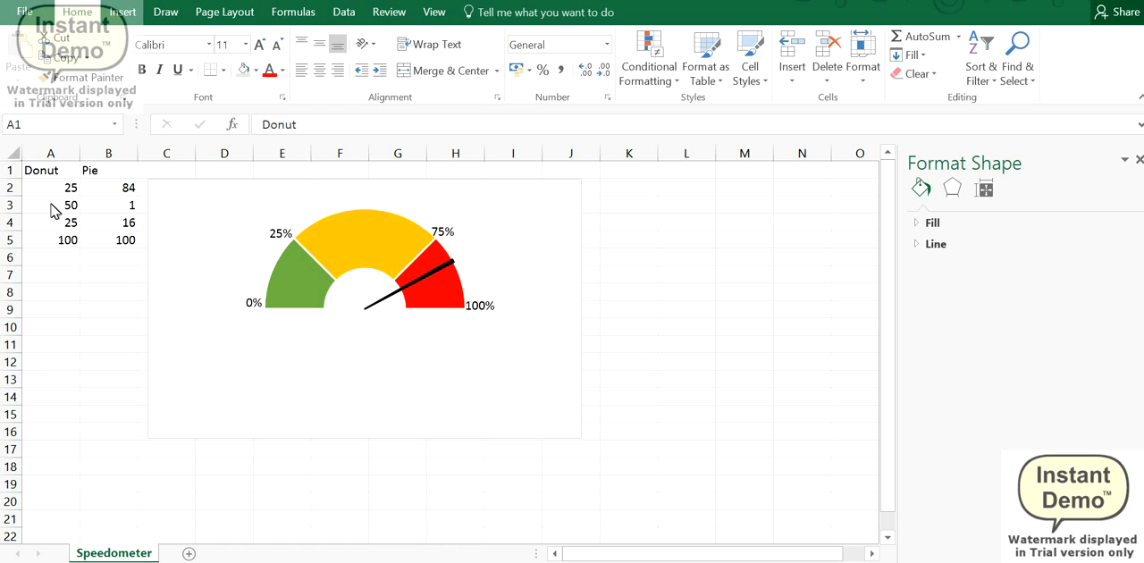
# Step: Examine the Donut column's values and total formula, and the Pie header, in the speedometer chart's source data
pyautogui.click(49, 189)
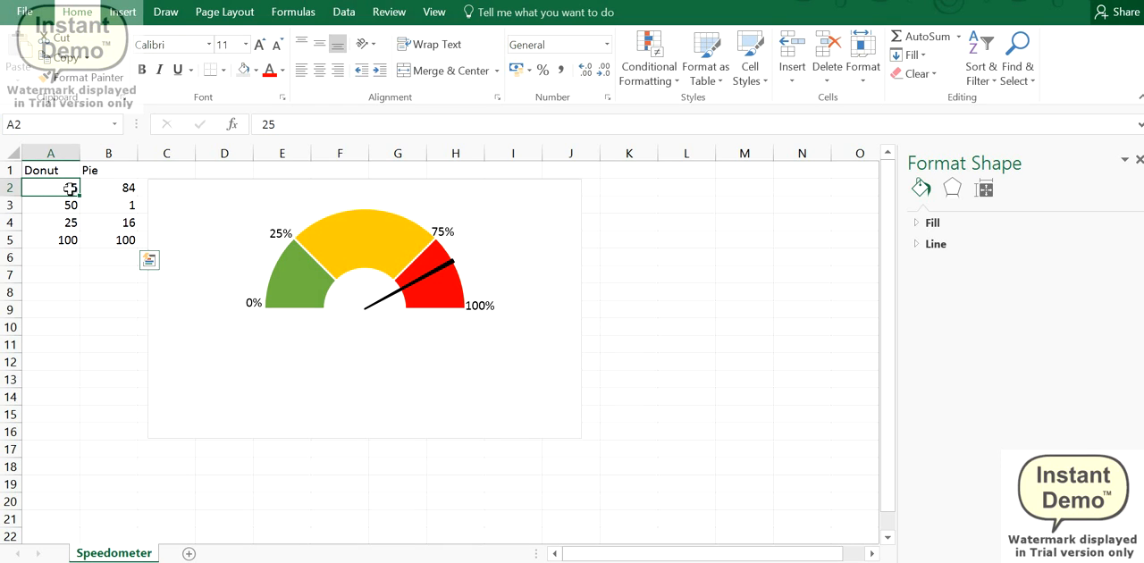
pyautogui.moveTo(70, 189); pyautogui.dragTo(108, 240)
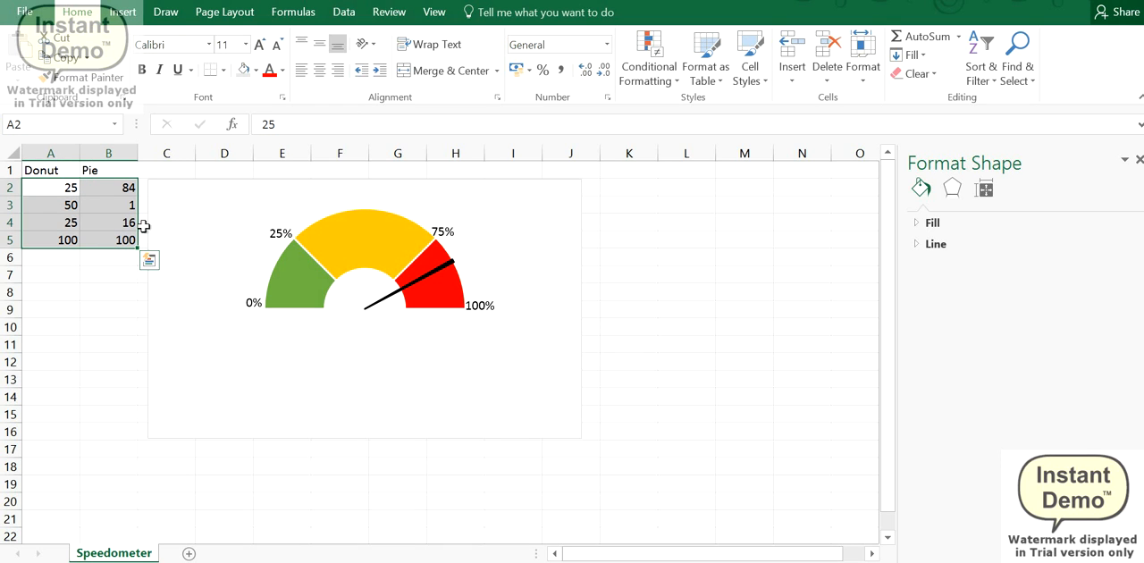
pyautogui.click(46, 188)
pyautogui.click(42, 175)
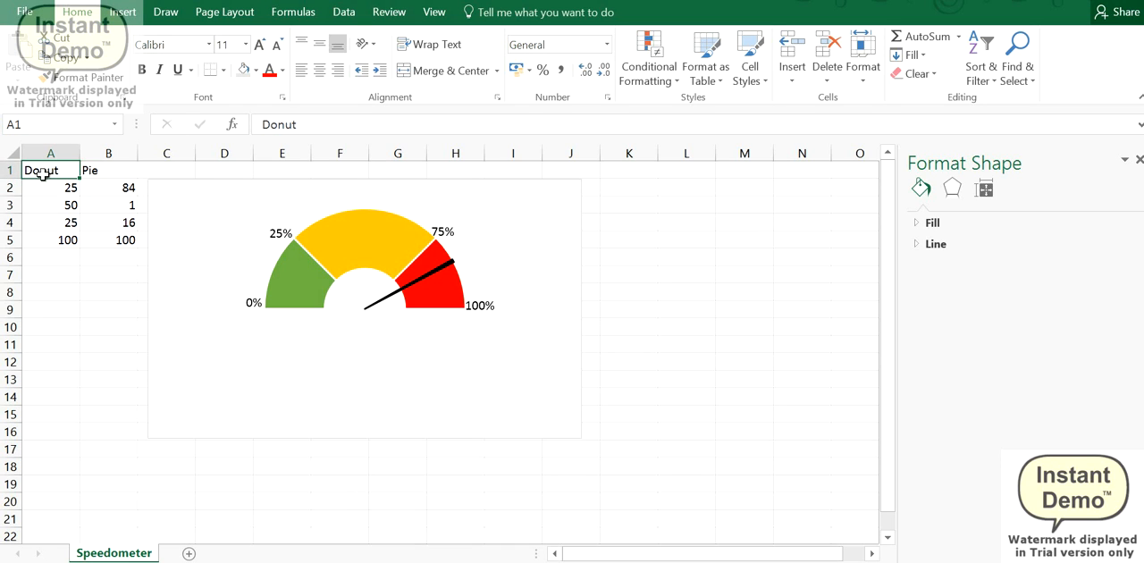
pyautogui.click(40, 187)
pyautogui.click(39, 205)
pyautogui.click(40, 225)
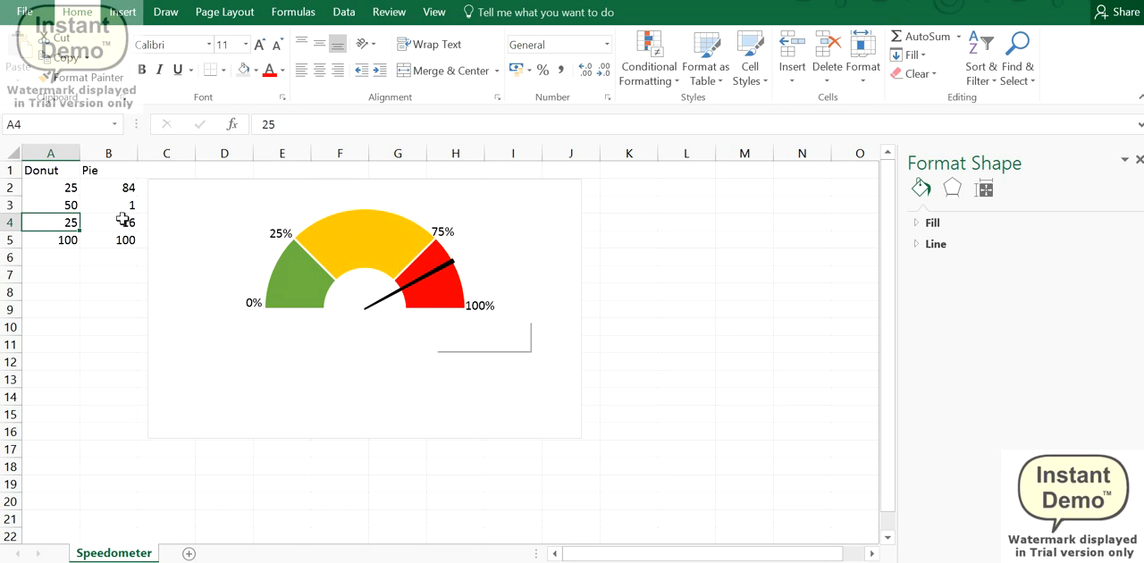
pyautogui.click(61, 185)
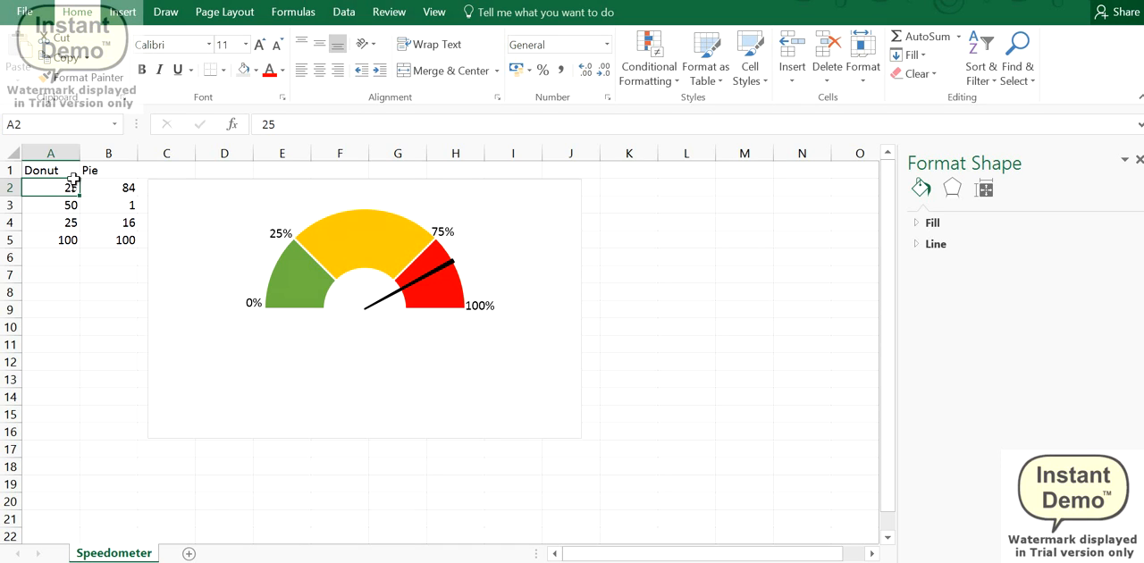
pyautogui.click(56, 240)
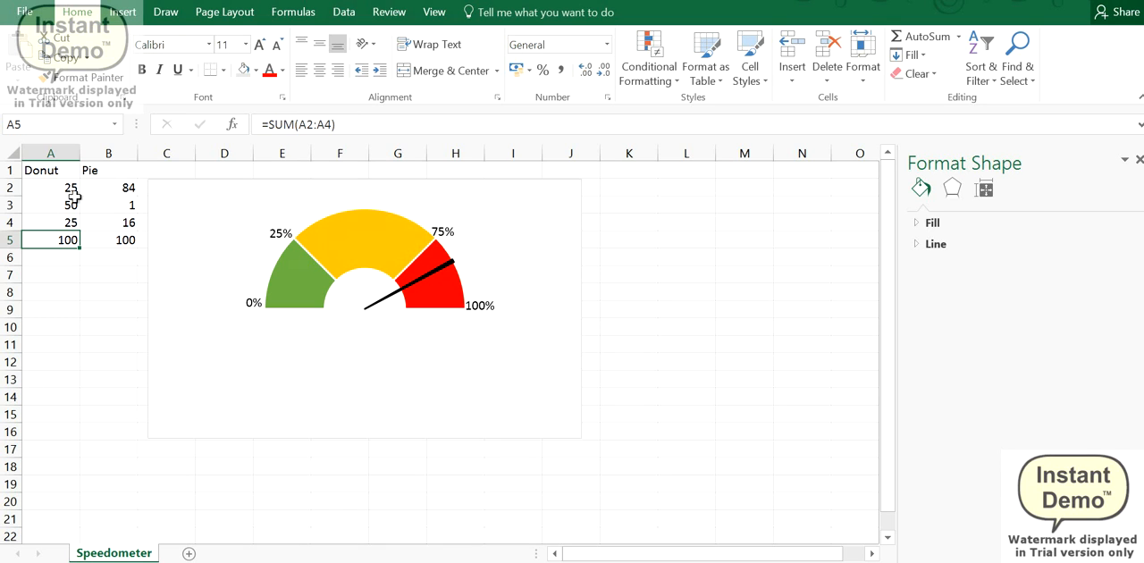
pyautogui.click(112, 172)
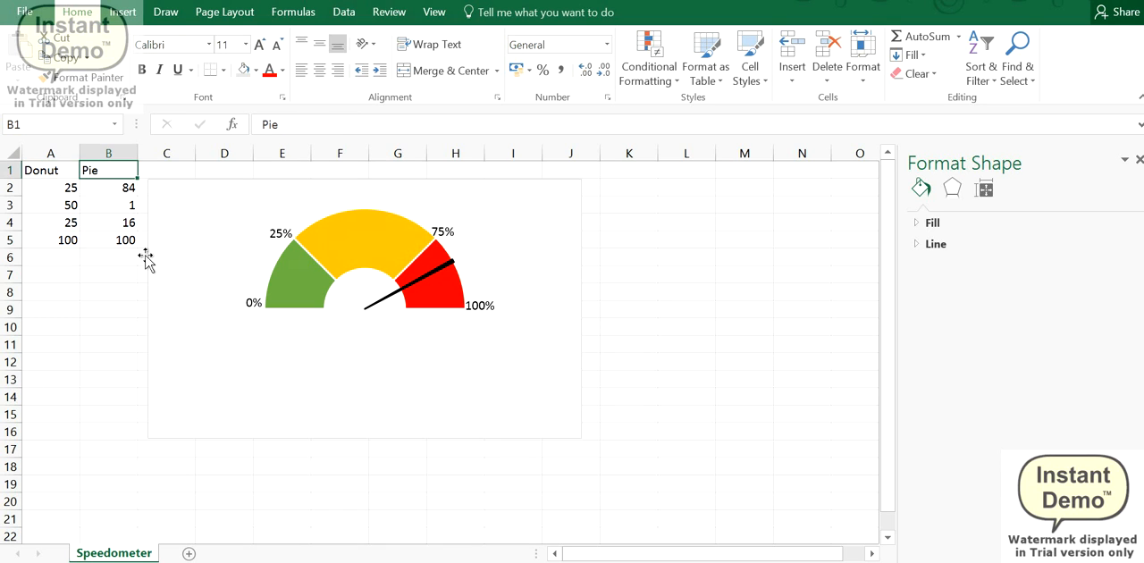
# Step: Set the pointer position in cell B2 of the Pie column to 34
pyautogui.click(119, 192)
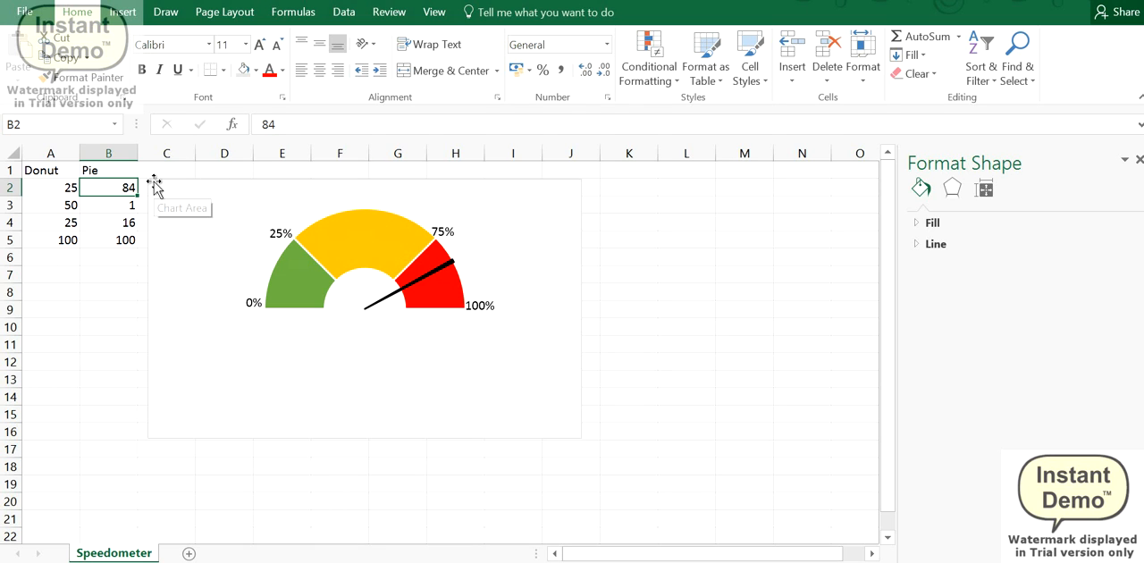
pyautogui.write('34')
pyautogui.press('Return')
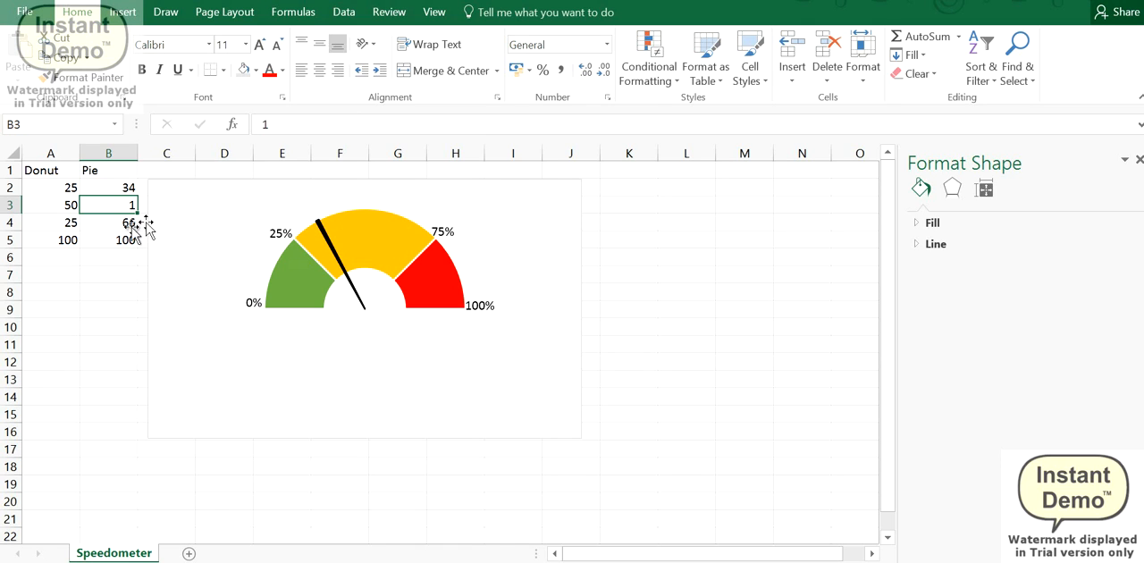
# Step: Try a pointer thickness of 5 in cell B3, and restore it to 1
pyautogui.write('5')
pyautogui.press('Return')
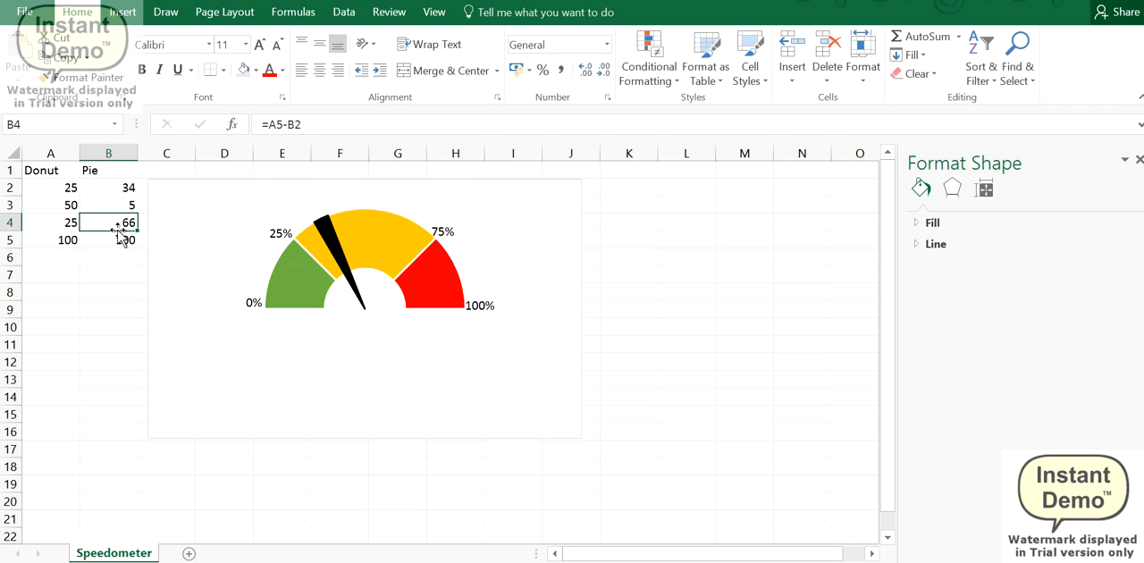
pyautogui.press('Up')
pyautogui.write('1')
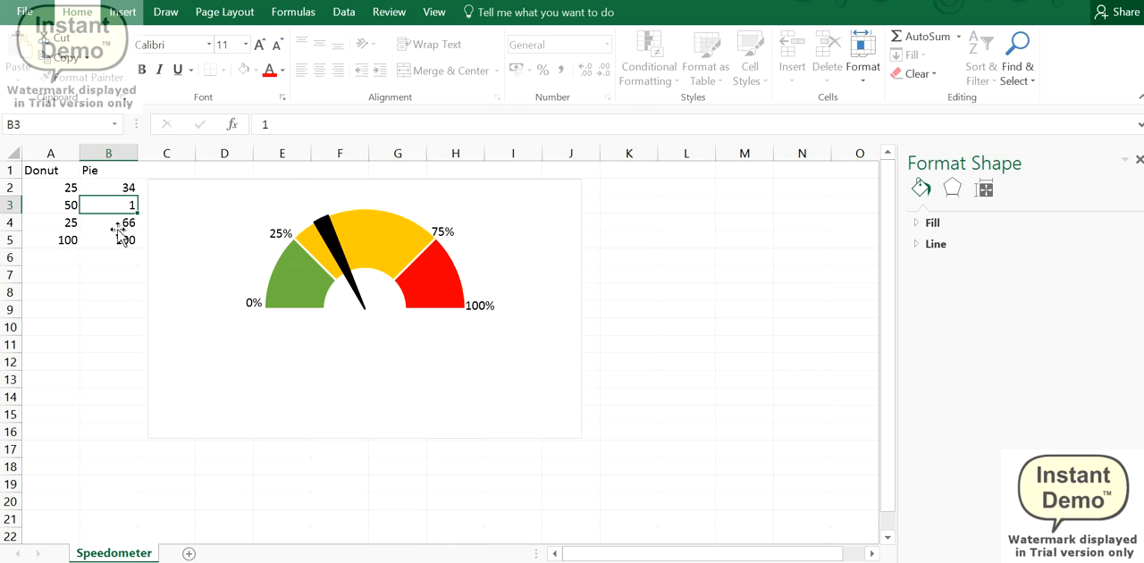
pyautogui.press('Return')
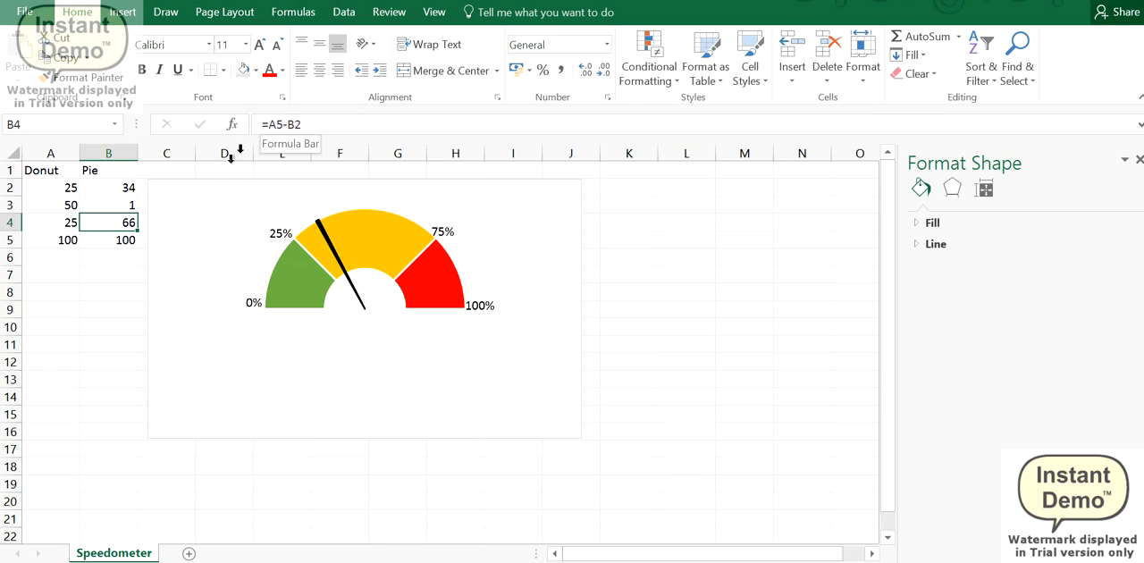
# Step: Examine the pointer value in B2 and the formulas in cells B4, B5 and A5
pyautogui.click(123, 187)
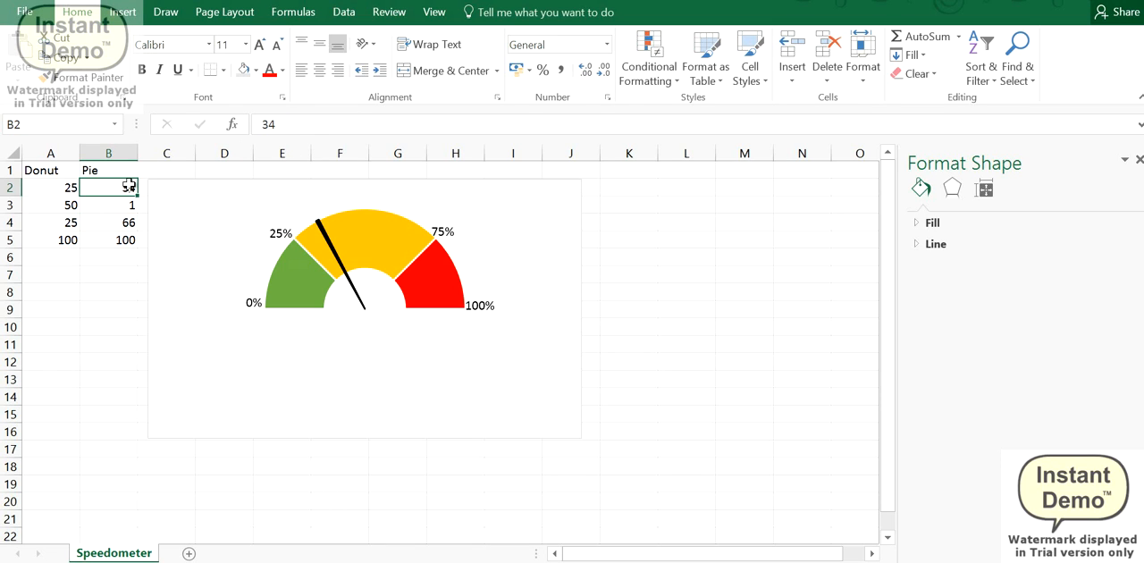
pyautogui.click(113, 223)
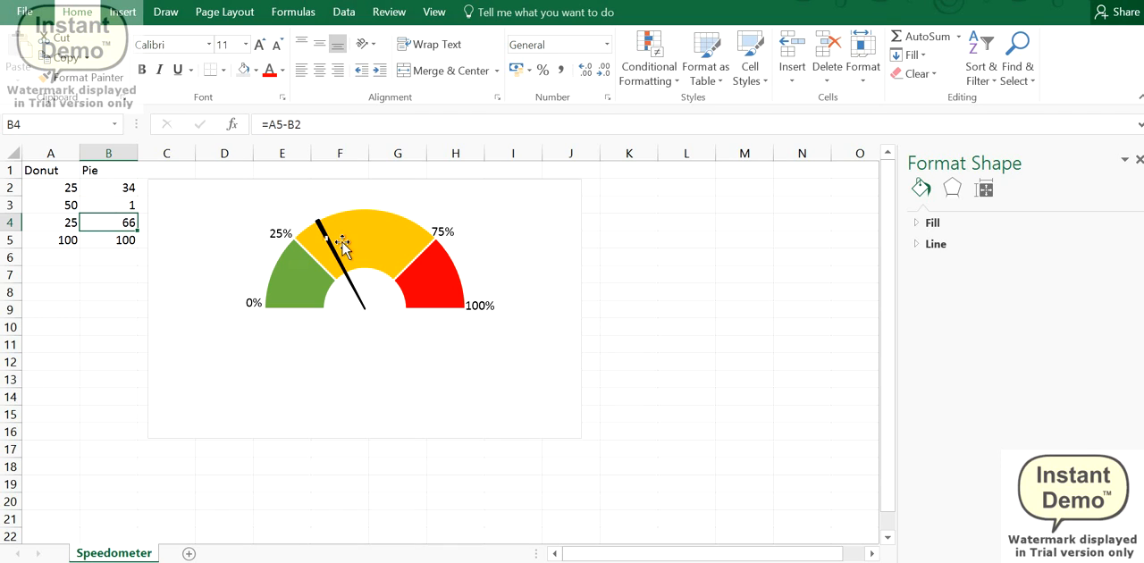
pyautogui.click(116, 241)
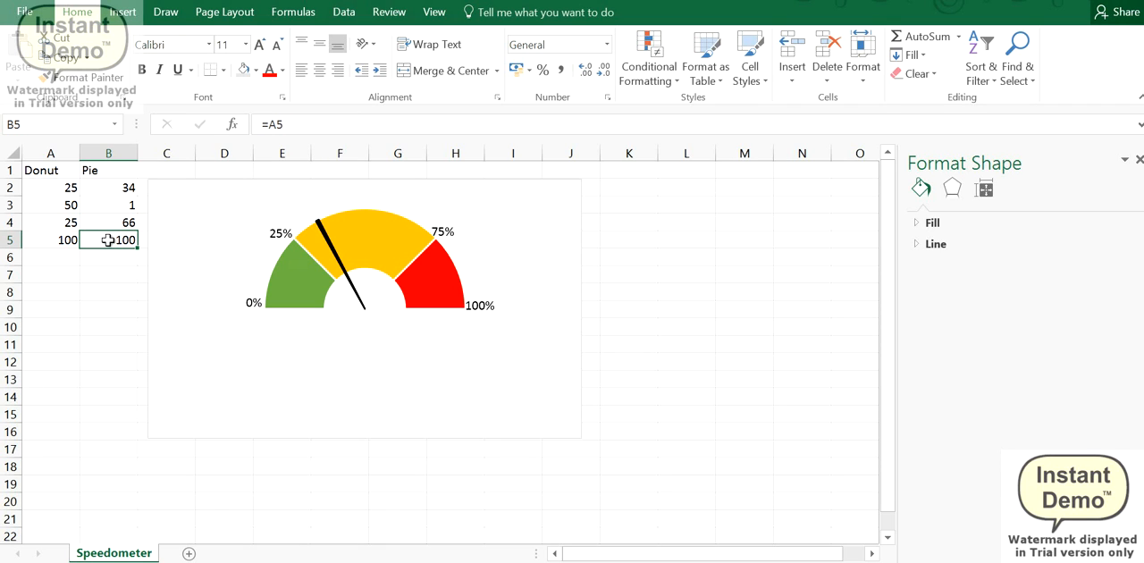
pyautogui.click(52, 241)
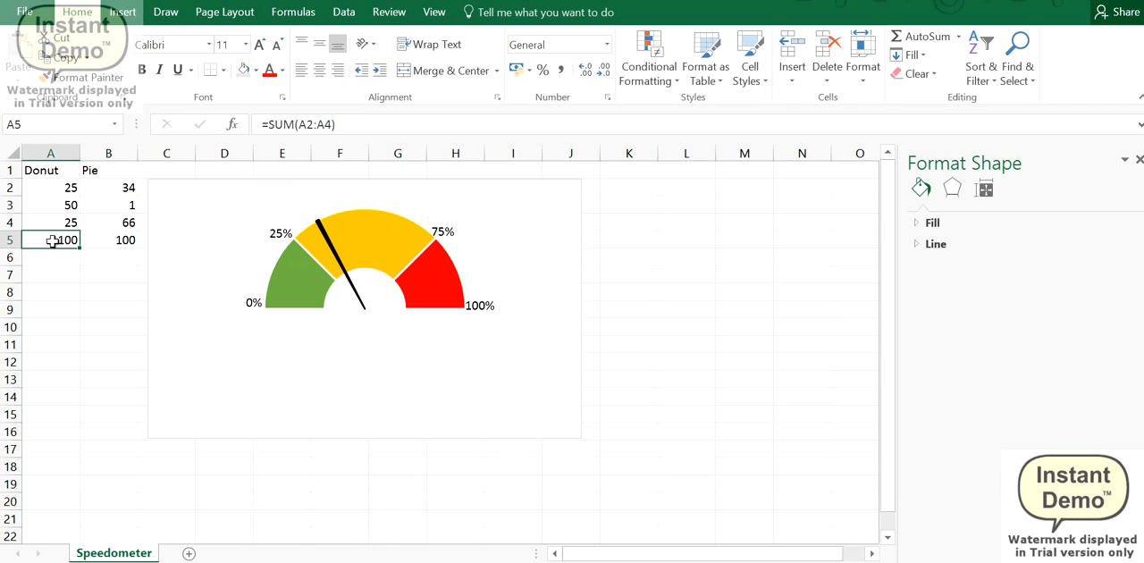
pyautogui.click(115, 237)
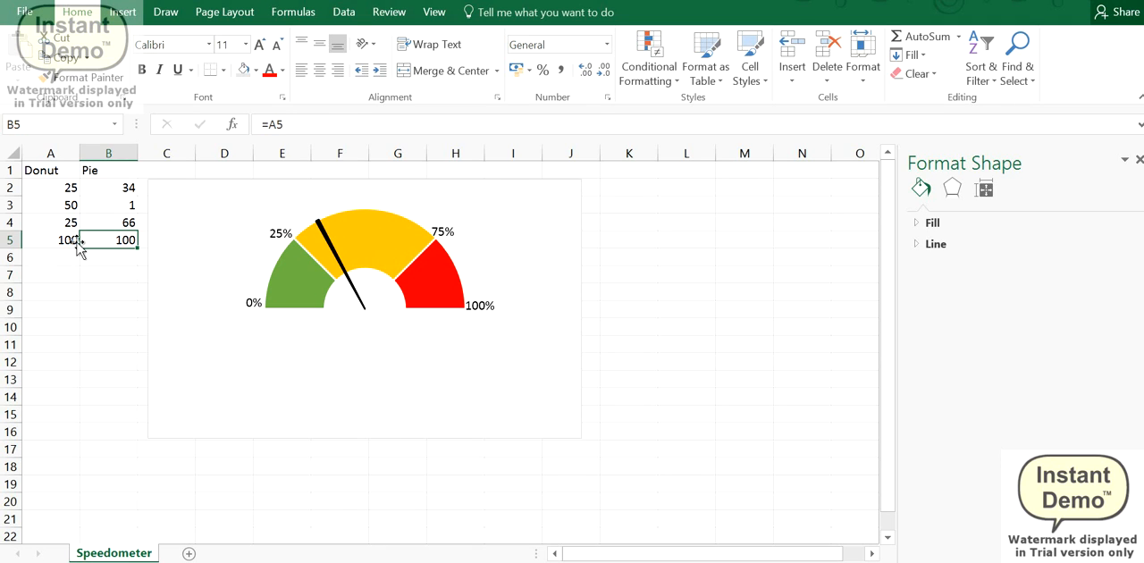
pyautogui.click(43, 240)
# Step: Copy the Donut and Pie data in A1:B5 to cell A1 of a new worksheet and check the pasted cells
pyautogui.moveTo(67, 170); pyautogui.dragTo(114, 239)
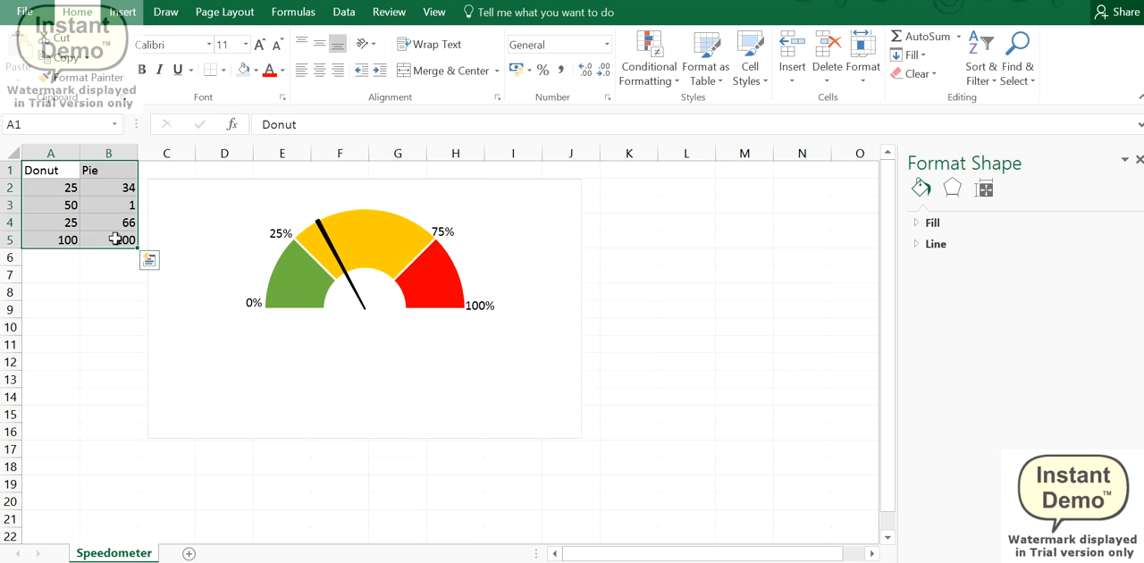
pyautogui.hotkey('ctrl', 'c')
pyautogui.click(230, 553)
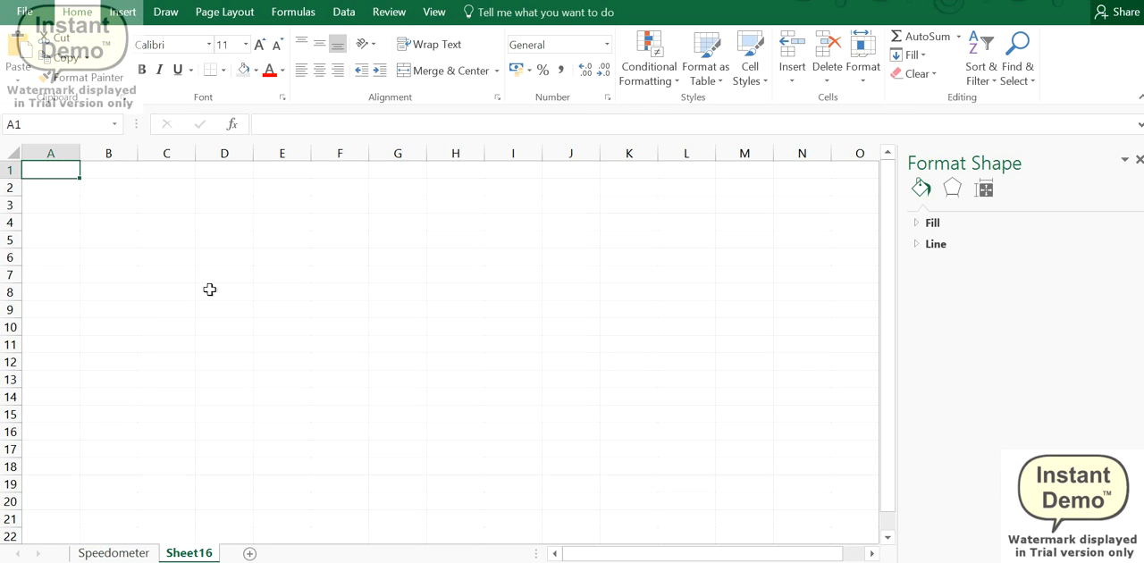
pyautogui.click(40, 175)
pyautogui.hotkey('ctrl', 'v')
pyautogui.click(239, 204)
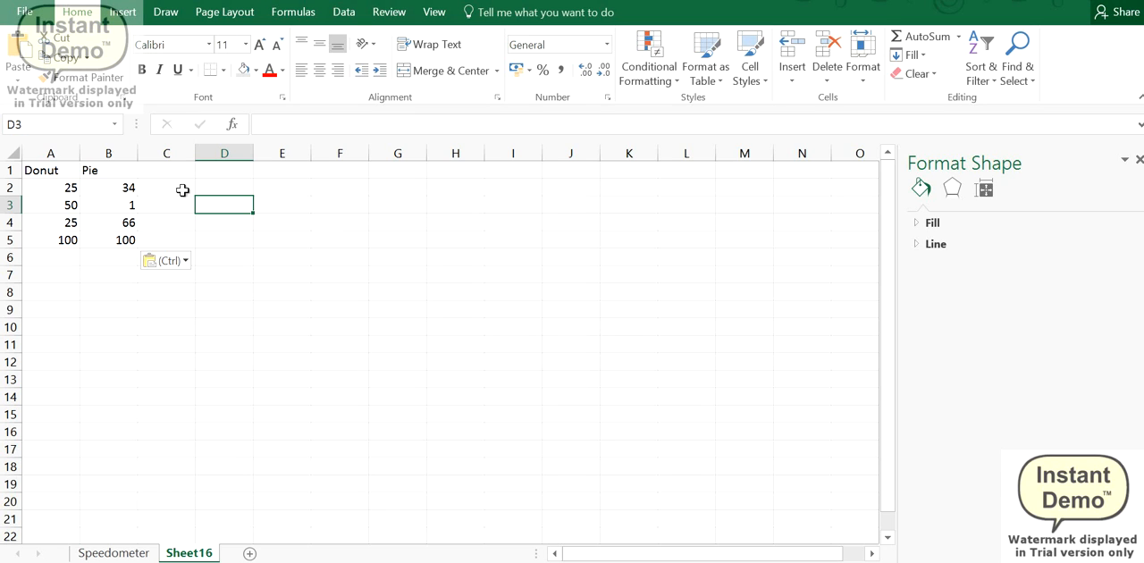
pyautogui.click(105, 186)
pyautogui.click(59, 206)
pyautogui.click(59, 237)
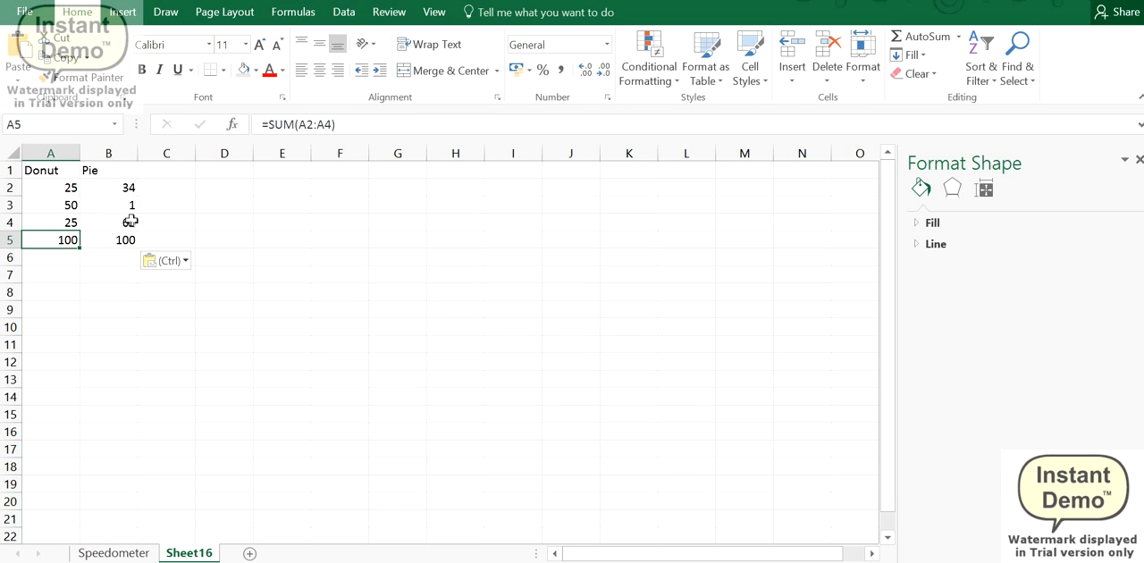
# Step: Insert a blank doughnut chart on the new sheet, starting from empty cell D3
pyautogui.click(231, 206)
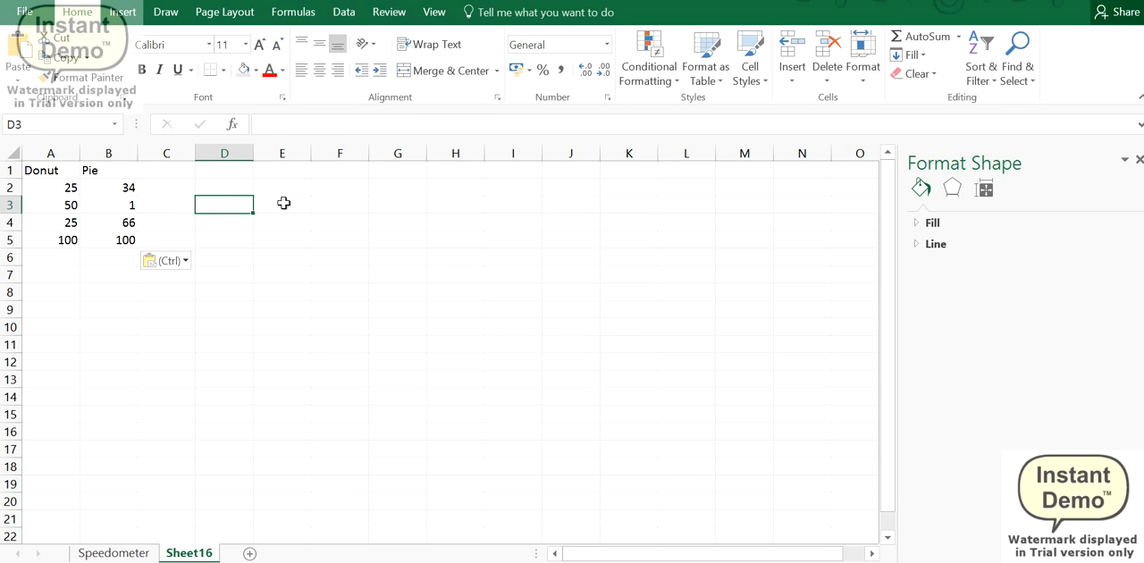
pyautogui.click(122, 12)
pyautogui.click(475, 72)
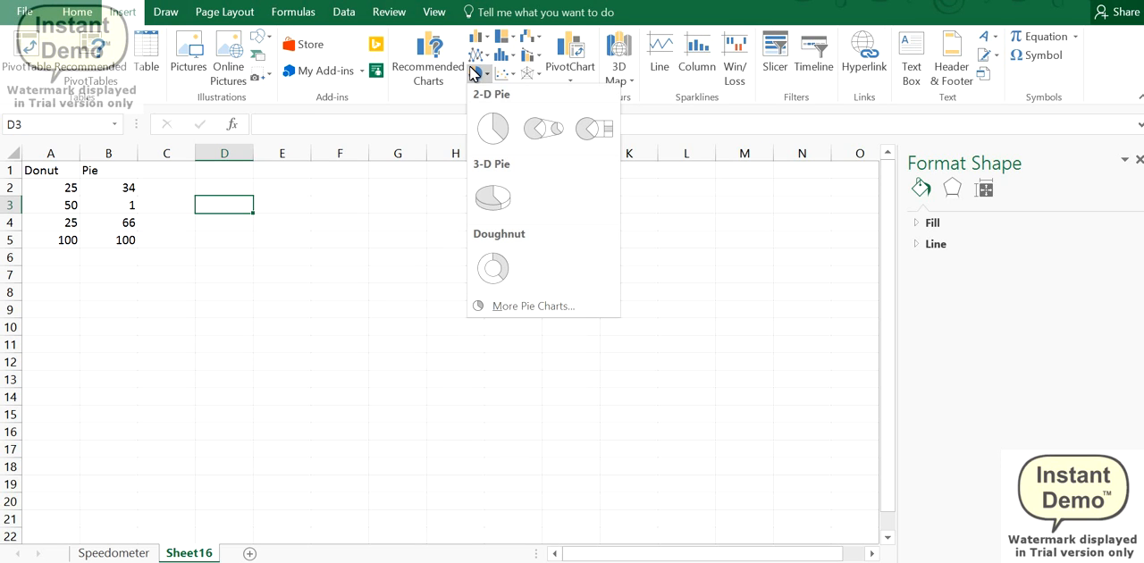
pyautogui.click(498, 271)
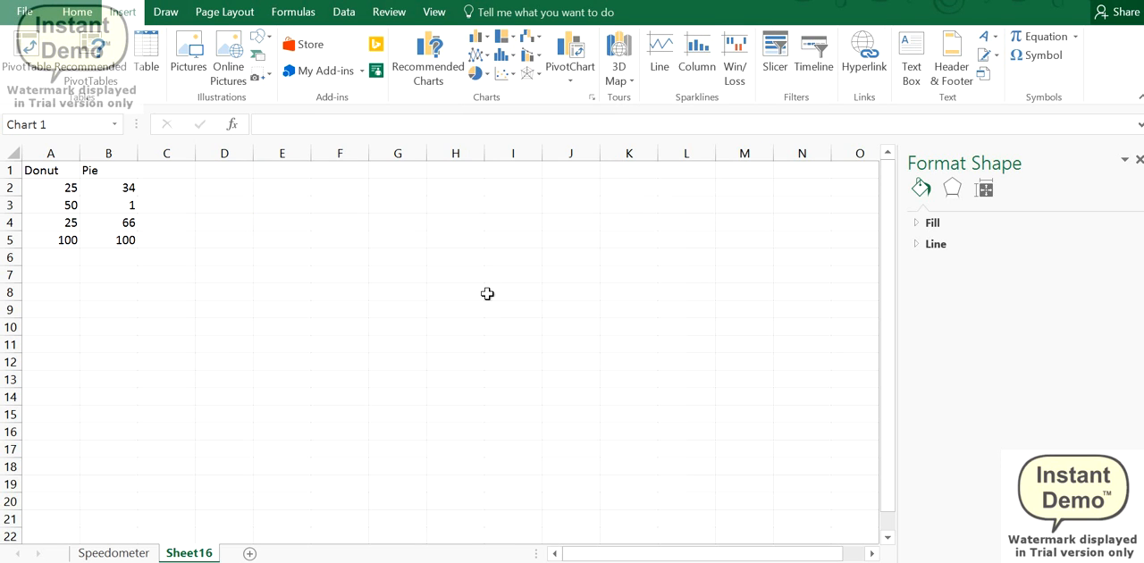
# Step: Add a data series to the blank chart, taking its name from cell A1
pyautogui.rightClick(388, 298)
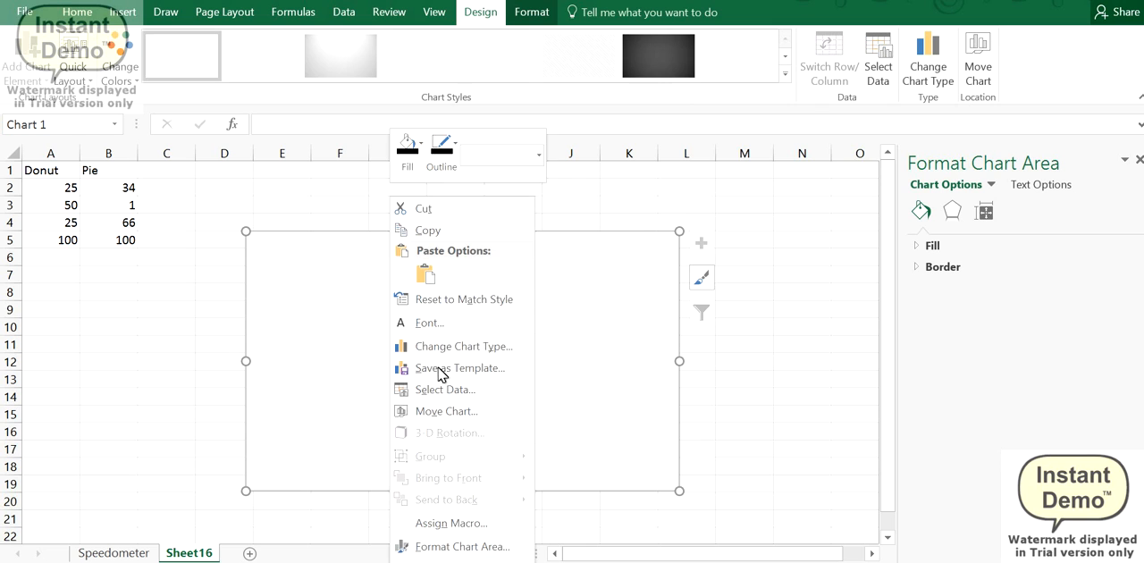
pyautogui.click(447, 389)
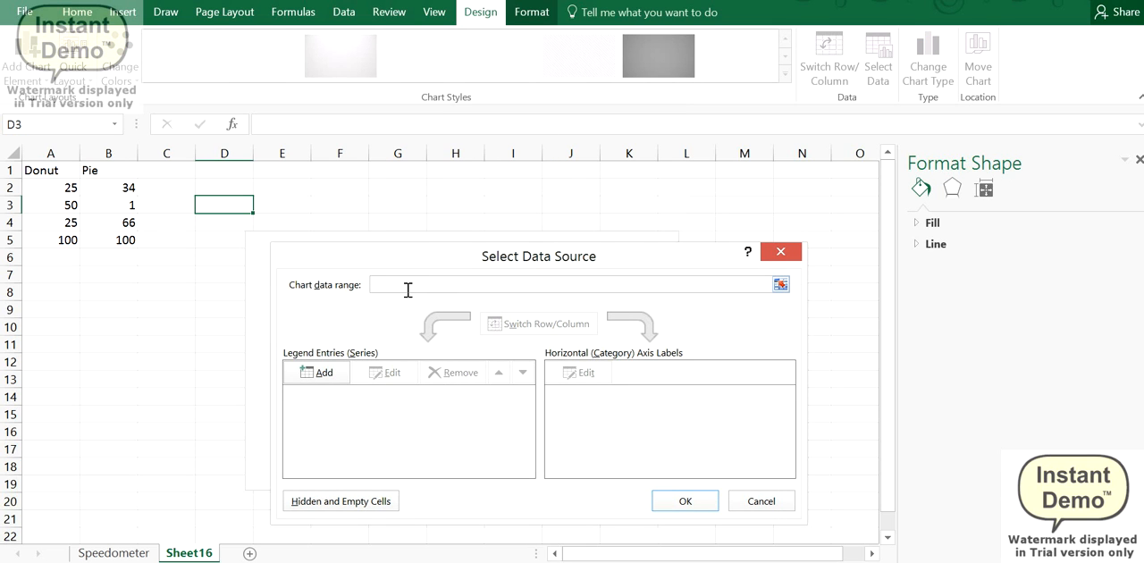
pyautogui.click(323, 374)
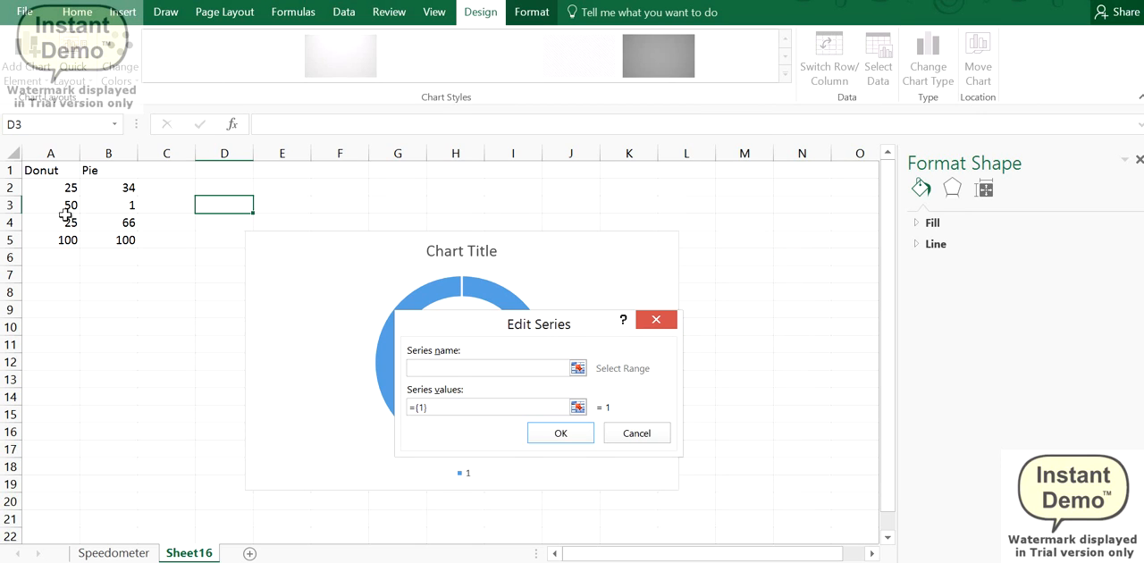
pyautogui.click(51, 169)
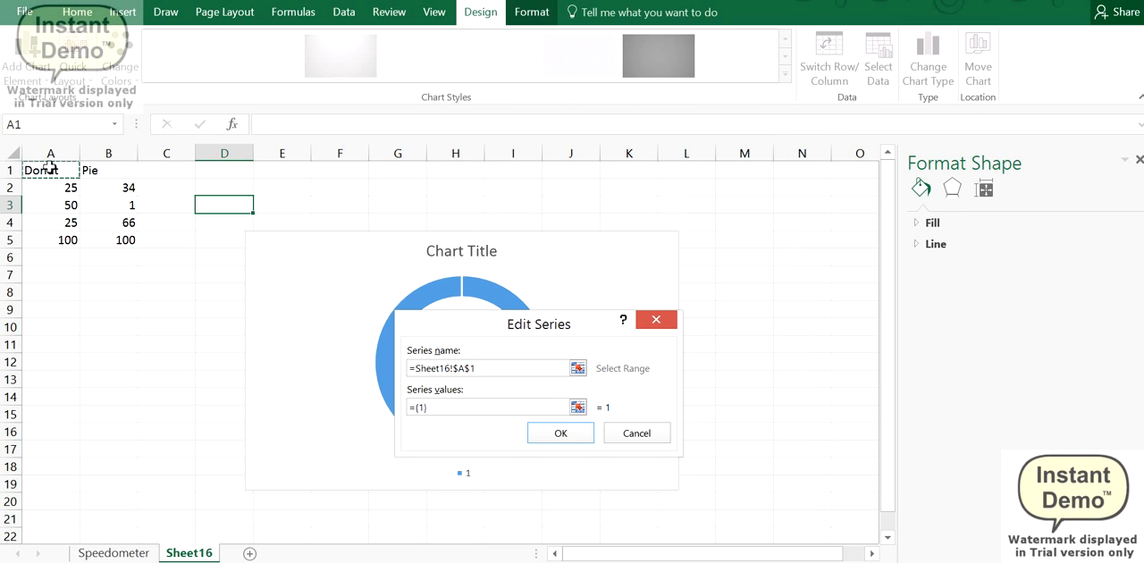
# Step: Set the Donut series values to =Sheet16!$A$2:$A$5 and apply the chart's data source
pyautogui.click(448, 408)
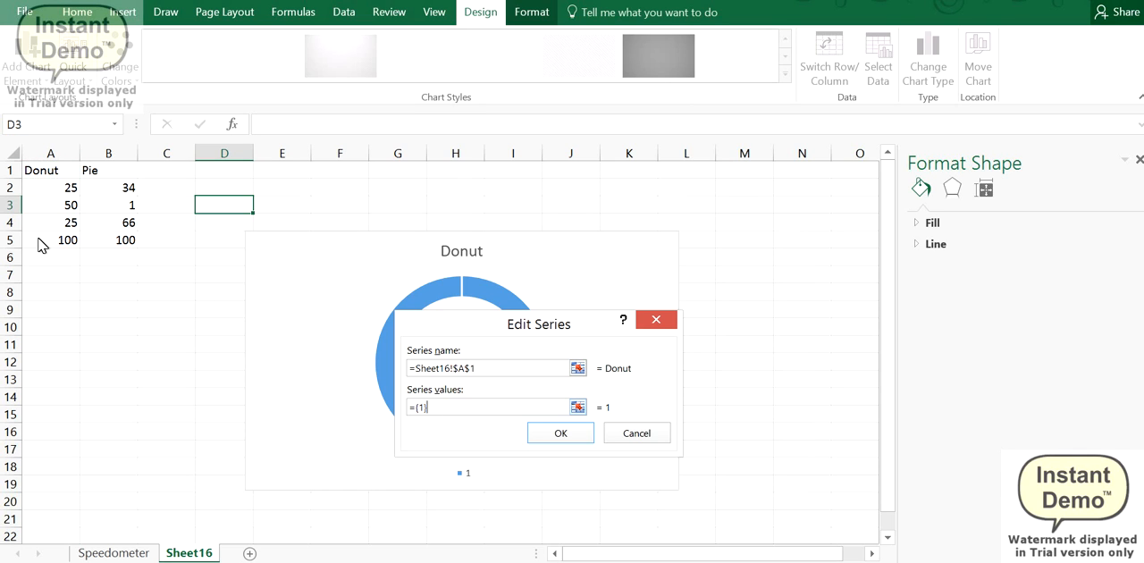
pyautogui.moveTo(43, 191); pyautogui.dragTo(56, 250)
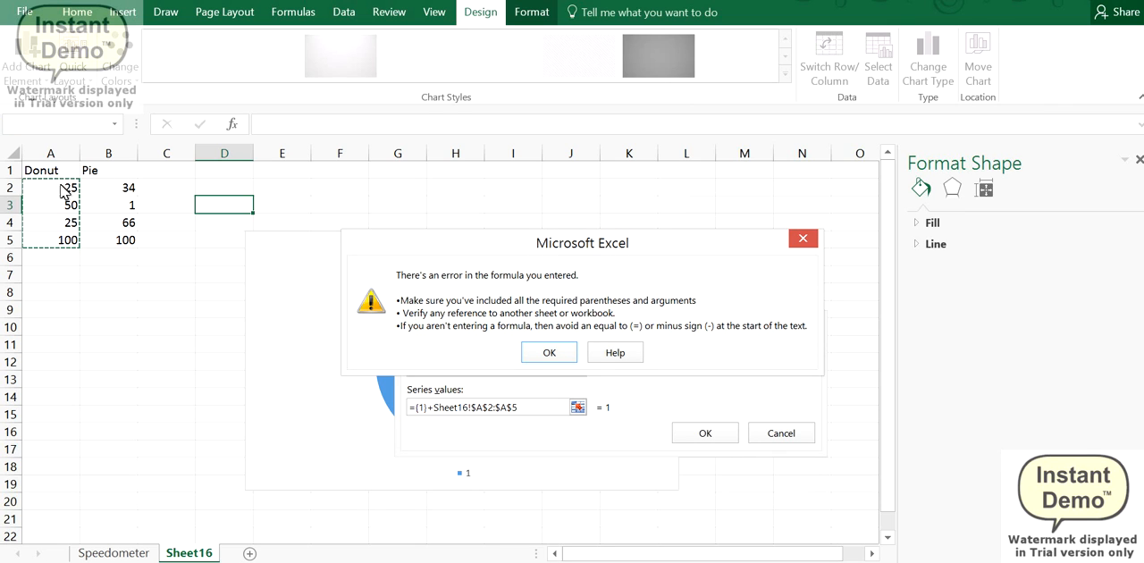
pyautogui.click(543, 354)
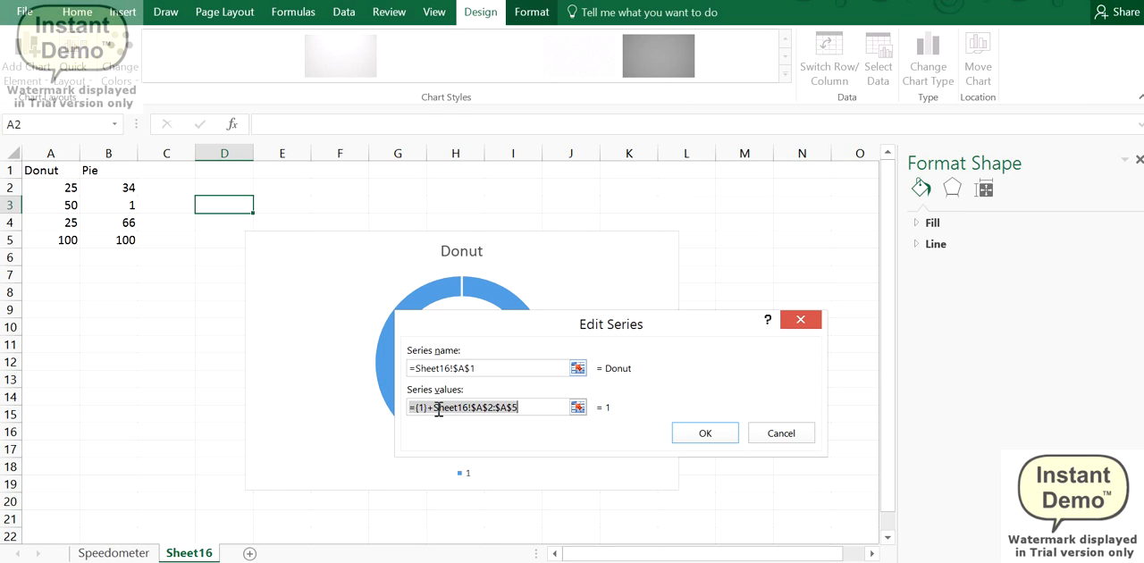
pyautogui.click(433, 408)
pyautogui.press('BackSpace')
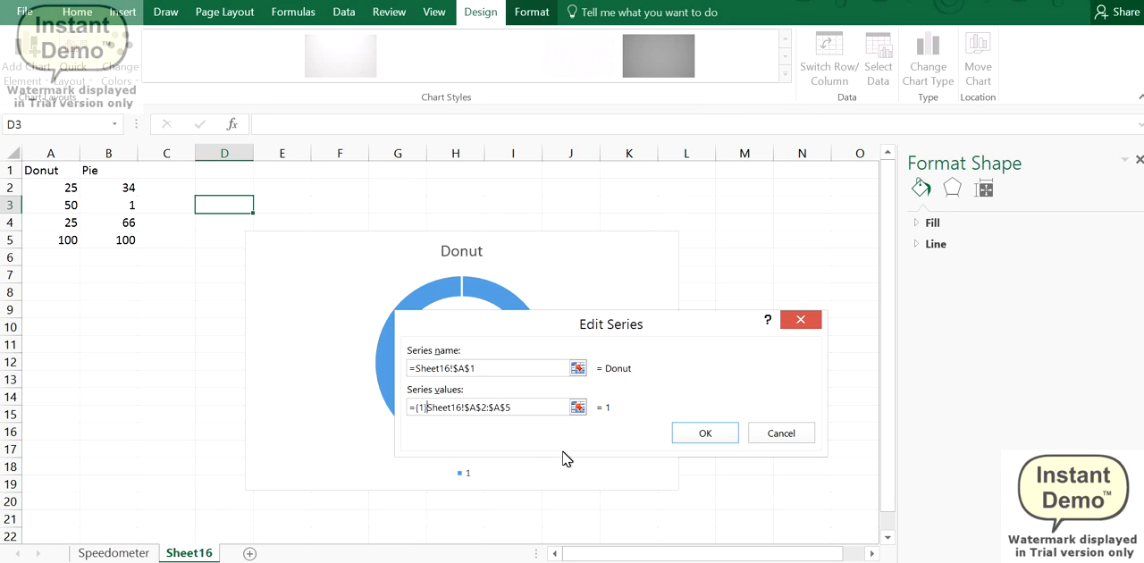
pyautogui.press('BackSpace')
pyautogui.press('BackSpace')
pyautogui.press('BackSpace')
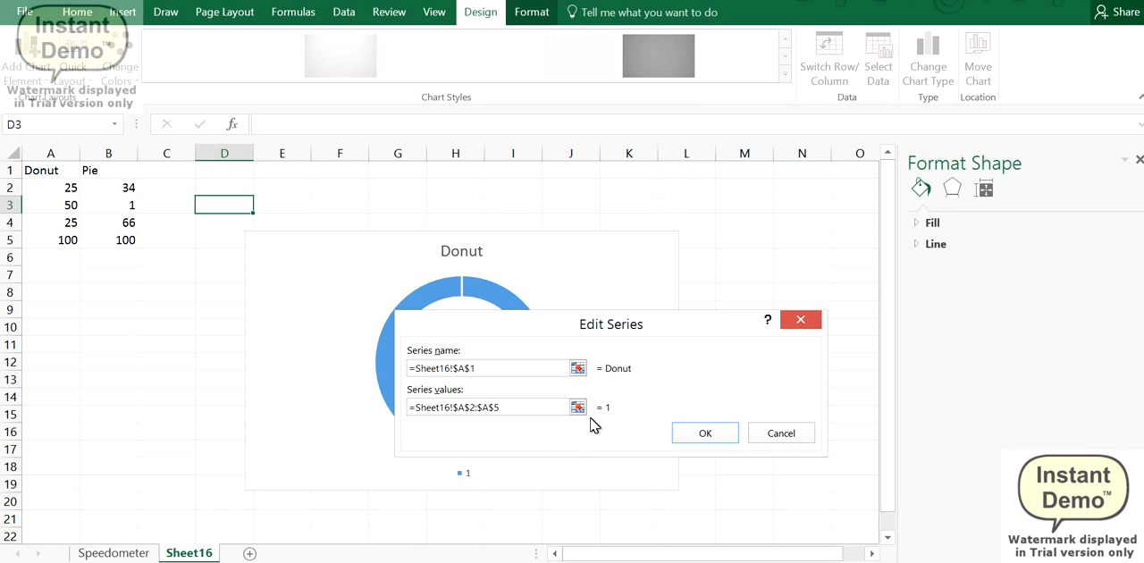
pyautogui.click(713, 434)
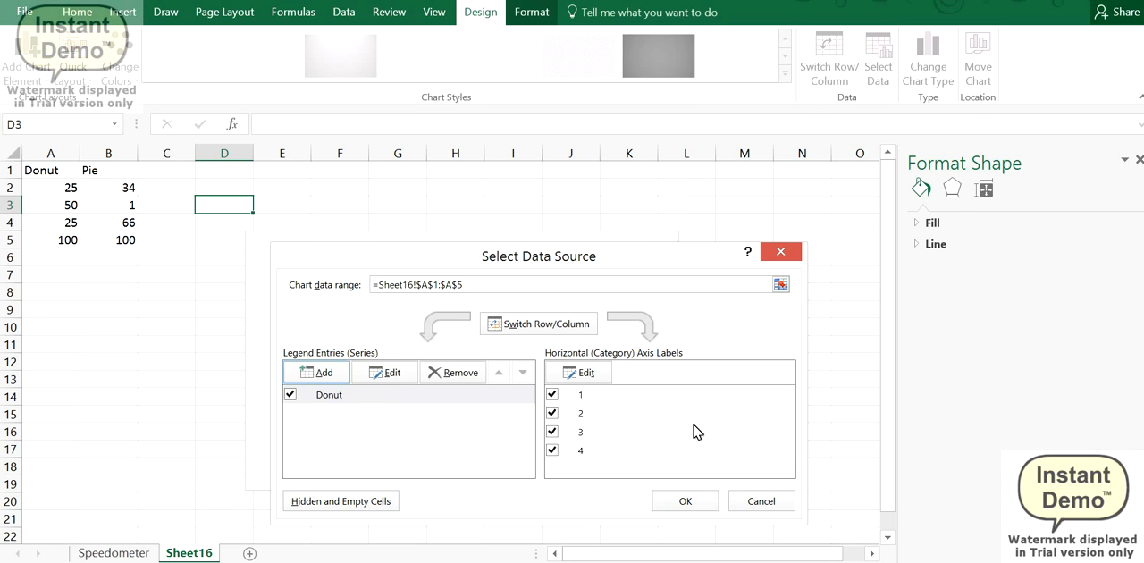
pyautogui.click(685, 501)
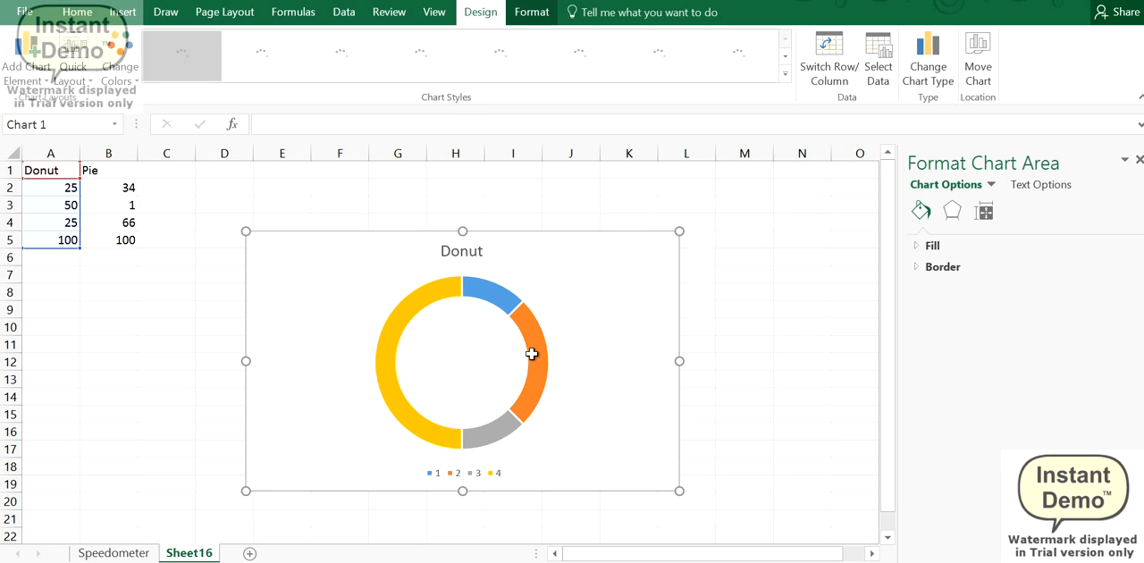
# Step: Delete the chart's legend and set the Donut series' angle of first slice to 270°
pyautogui.click(493, 474)
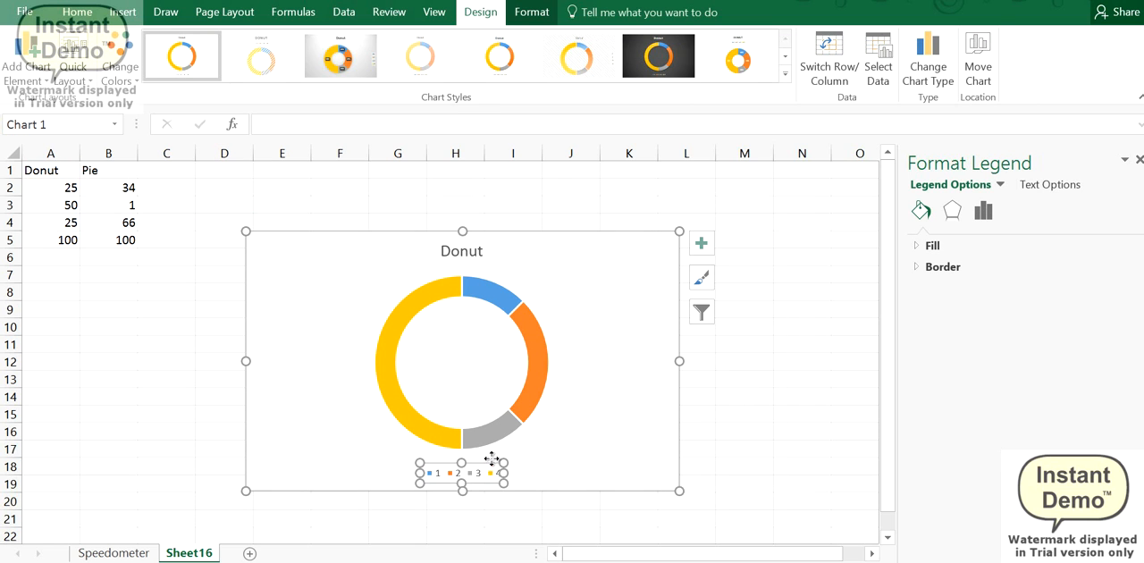
pyautogui.press('Delete')
pyautogui.click(554, 389)
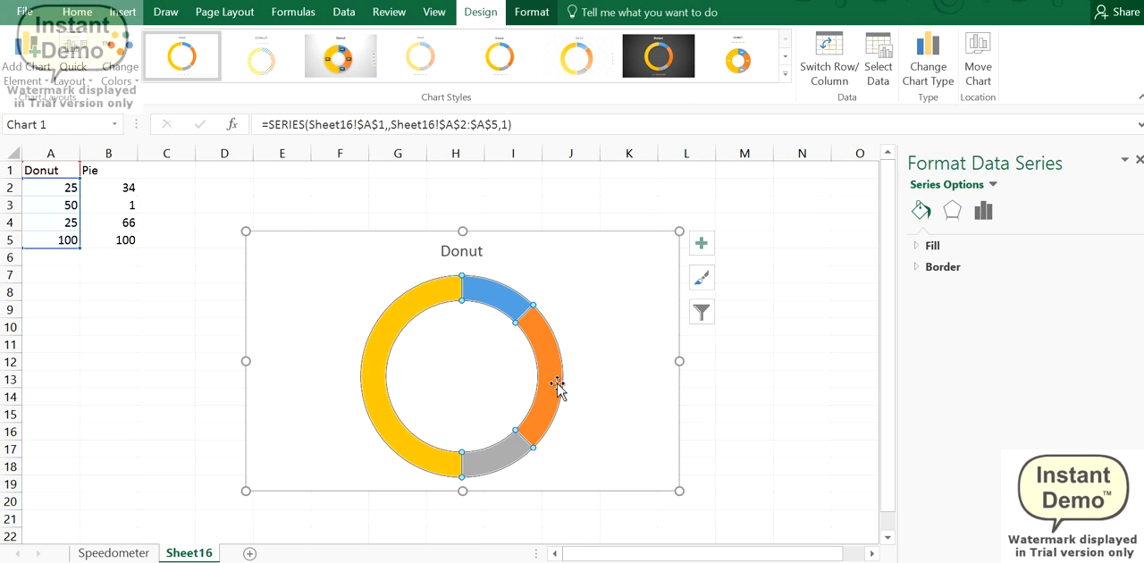
pyautogui.rightClick(556, 384)
pyautogui.press('Escape')
pyautogui.click(983, 211)
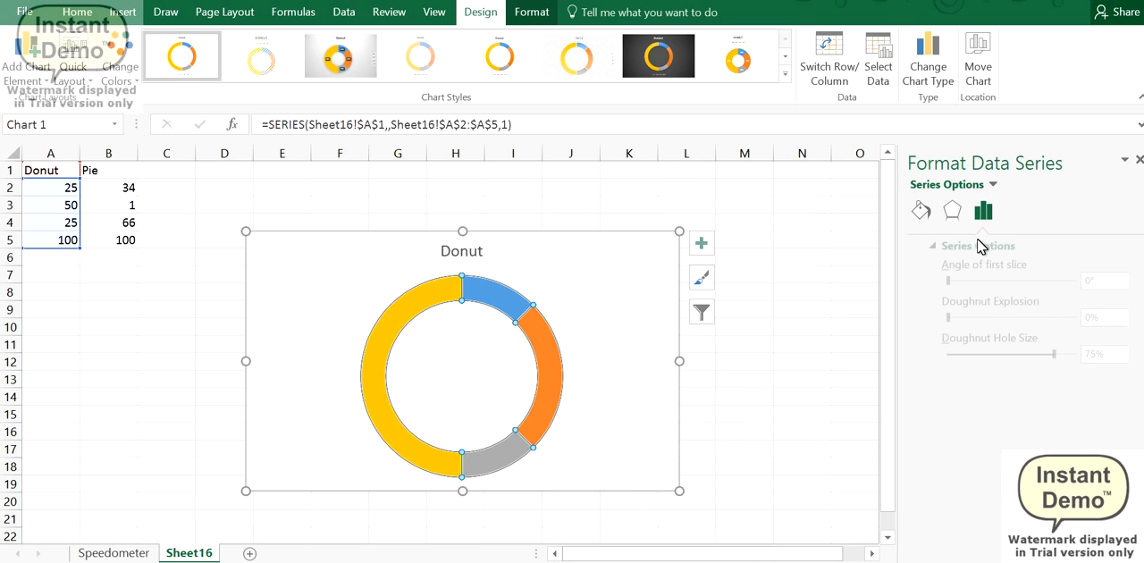
pyautogui.doubleClick(1077, 281)
pyautogui.write('27')
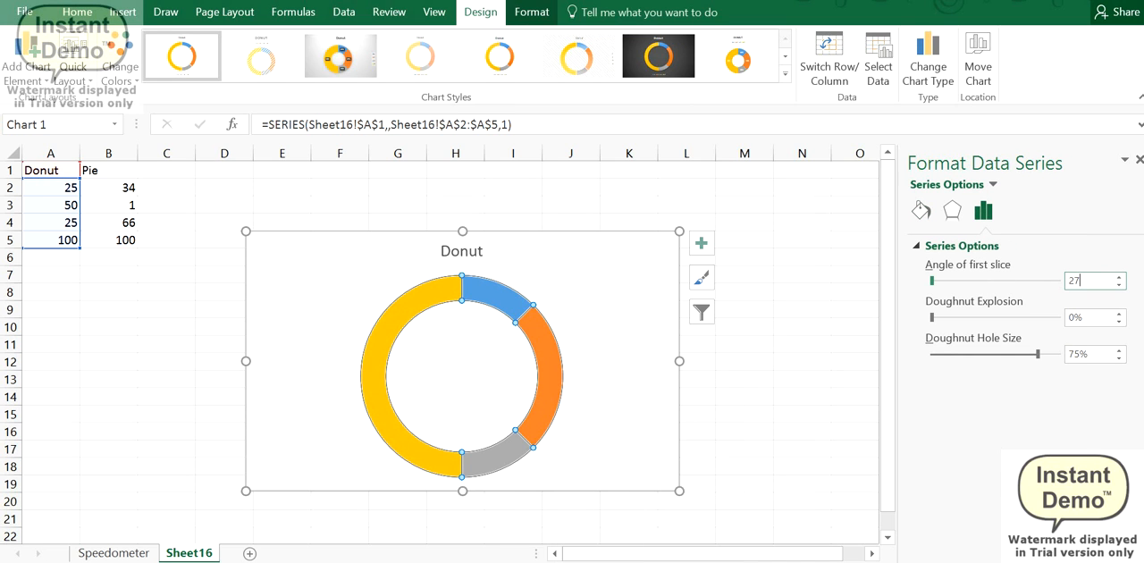
pyautogui.write('0')
# Step: Set the doughnut hole size of the Donut series to 35%
pyautogui.doubleClick(1081, 353)
pyautogui.write('35')
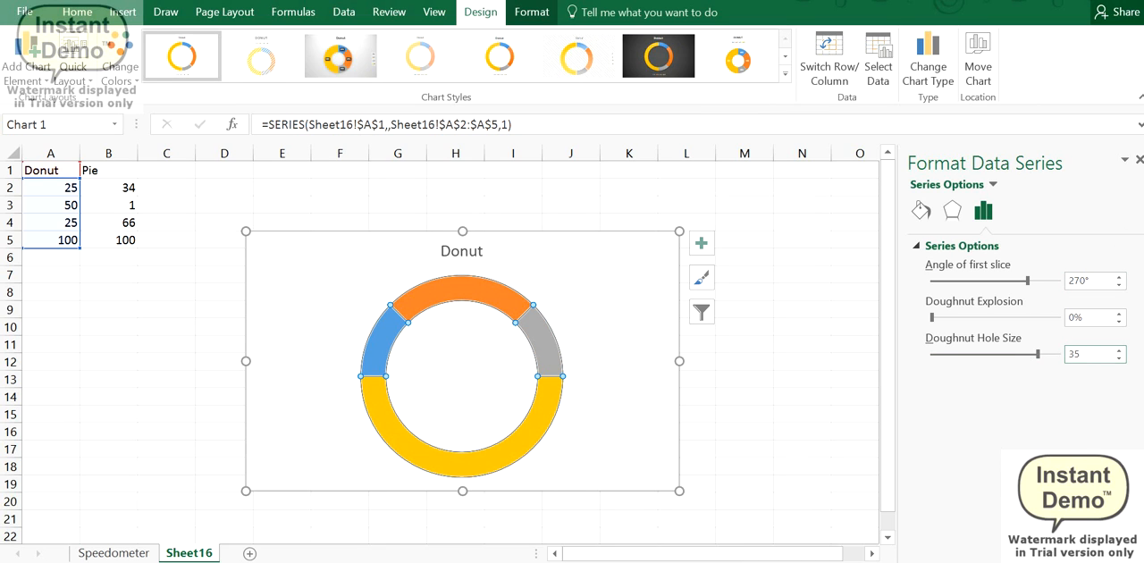
pyautogui.click(651, 362)
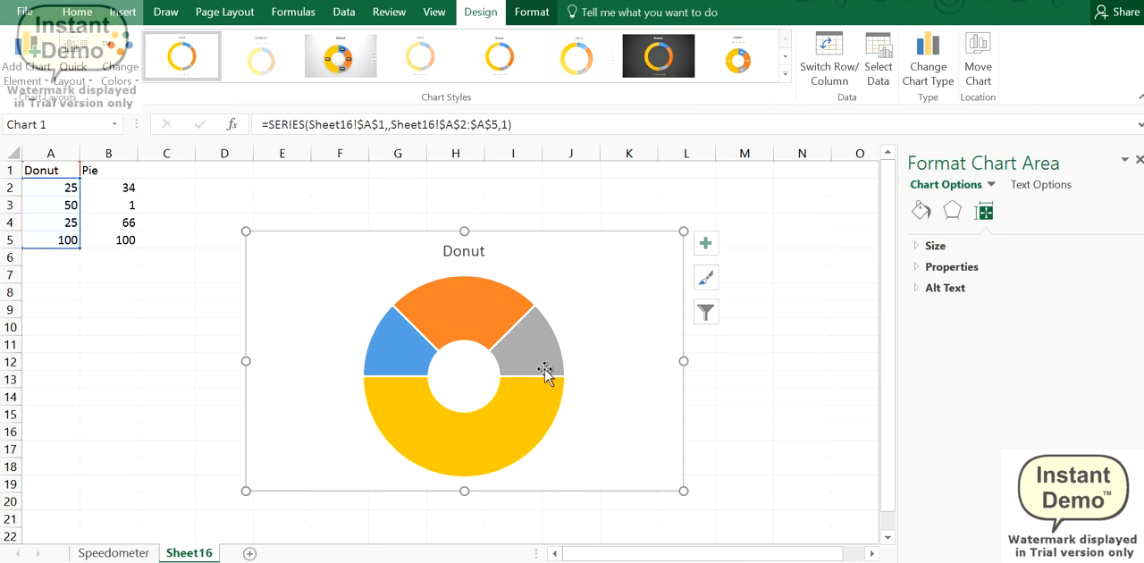
# Step: Remove the outline and fill from the bottom half slice of the doughnut, and return to Sheet16
pyautogui.click(416, 435)
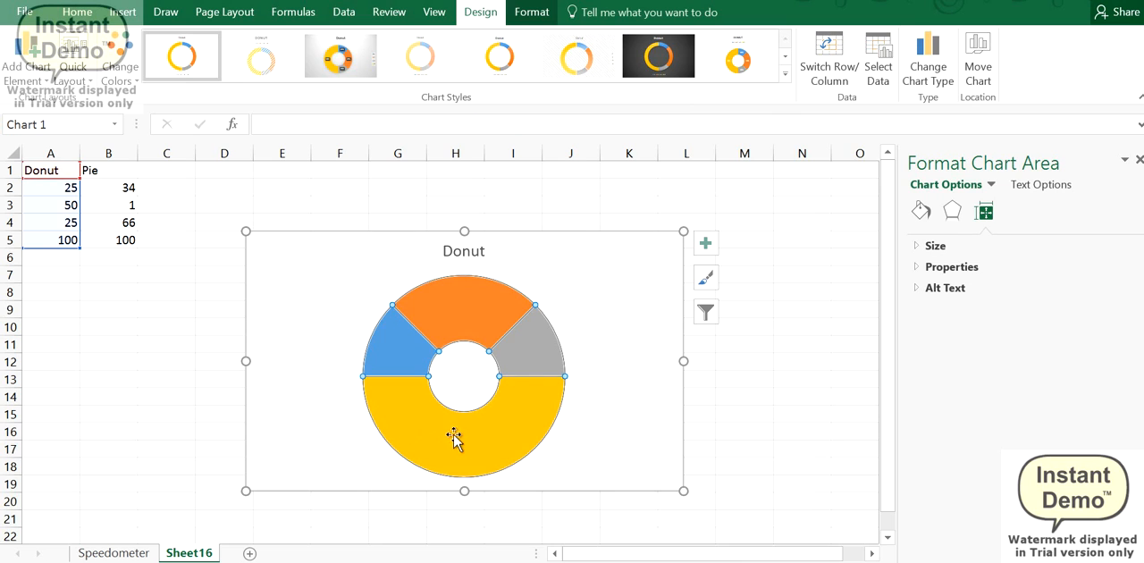
pyautogui.rightClick(500, 435)
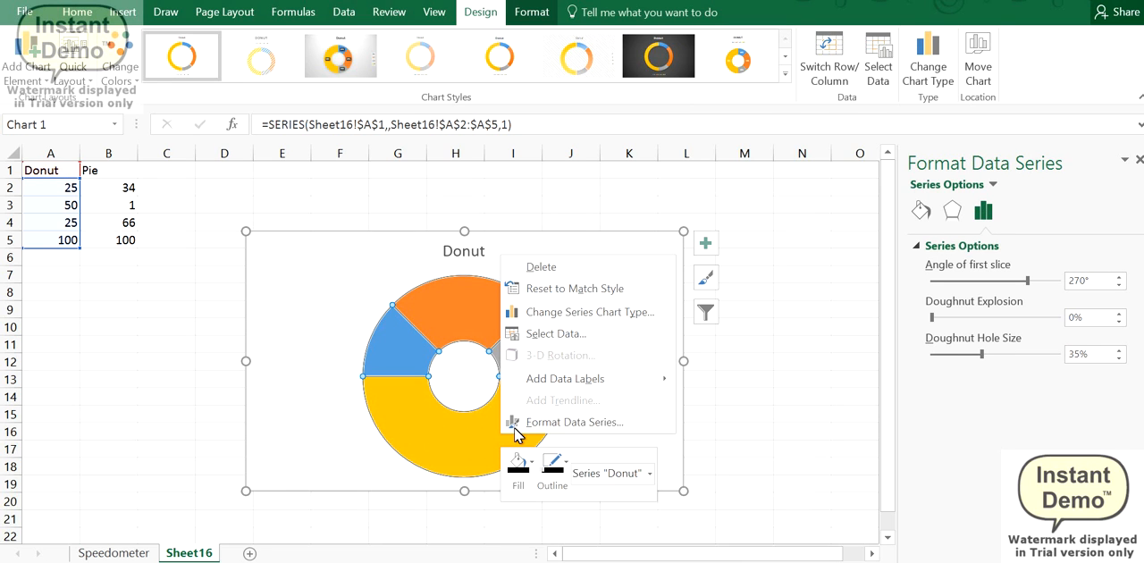
pyautogui.click(430, 438)
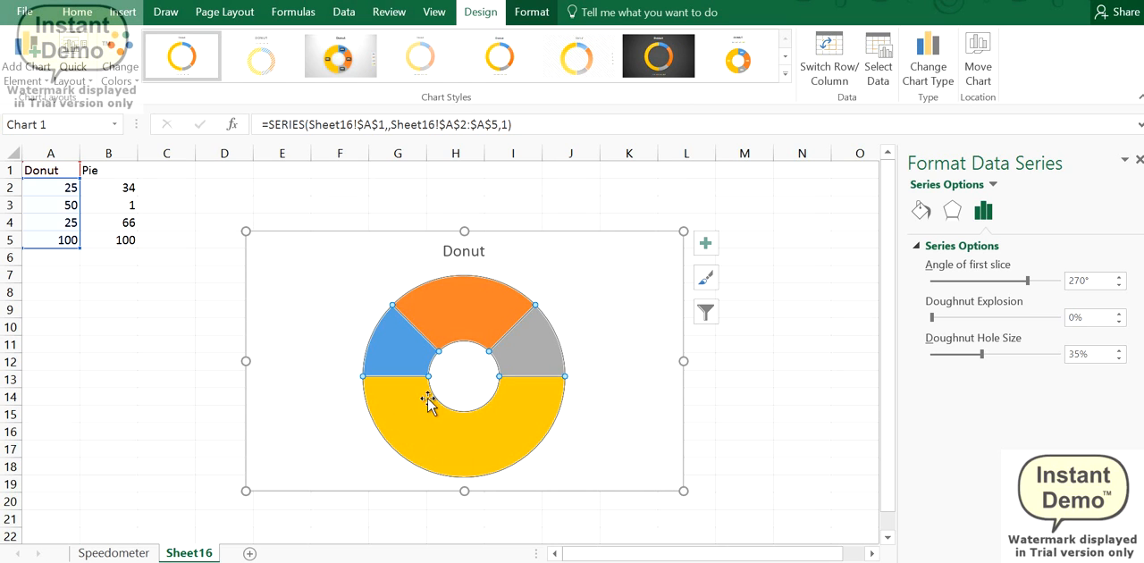
pyautogui.click(438, 403)
pyautogui.rightClick(454, 424)
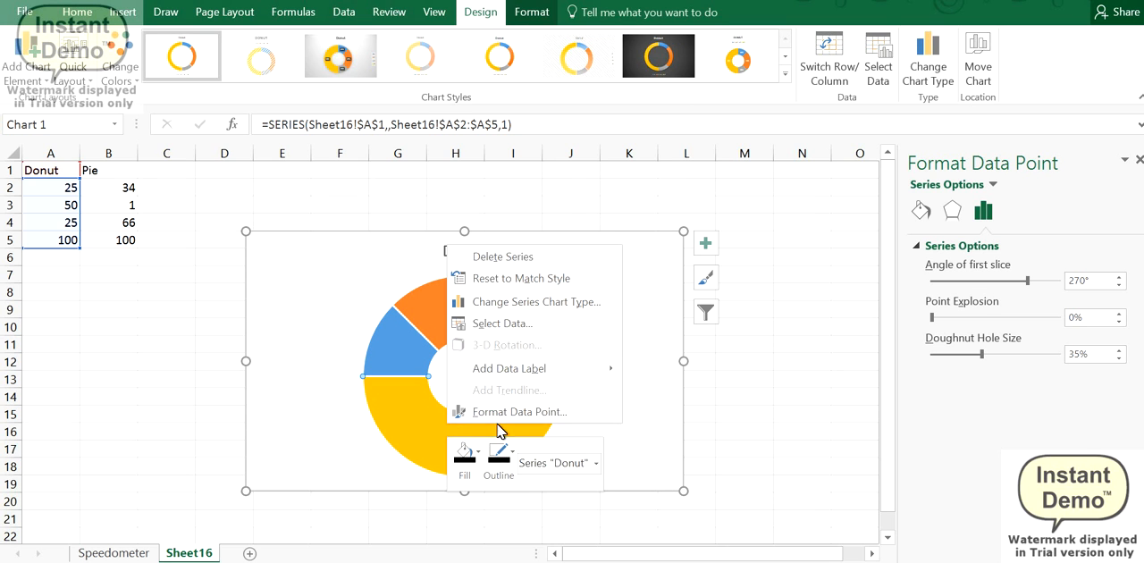
pyautogui.click(499, 456)
pyautogui.click(513, 362)
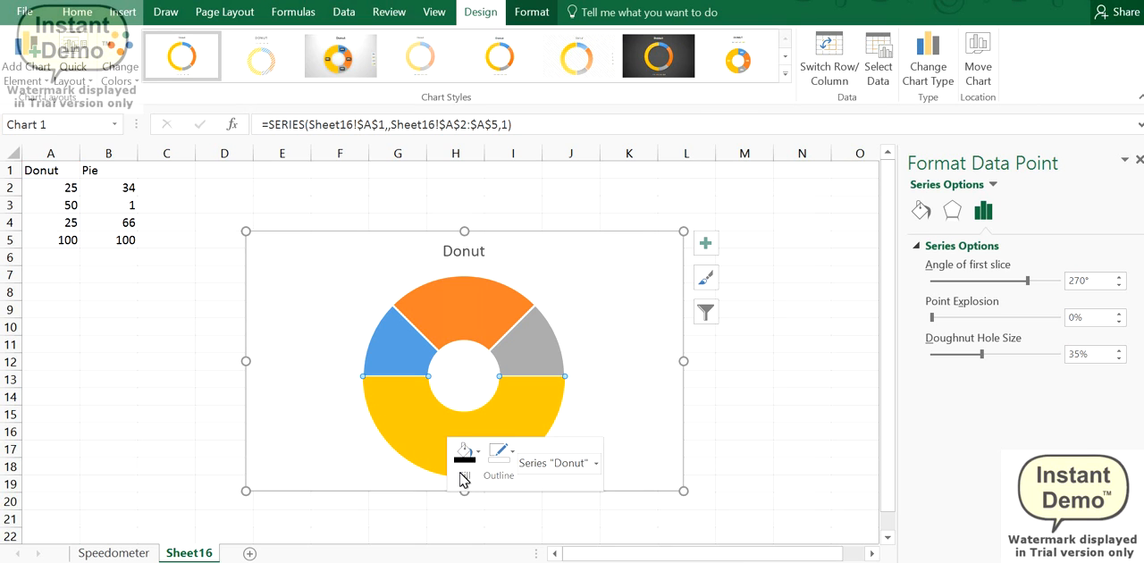
pyautogui.click(464, 456)
pyautogui.click(463, 345)
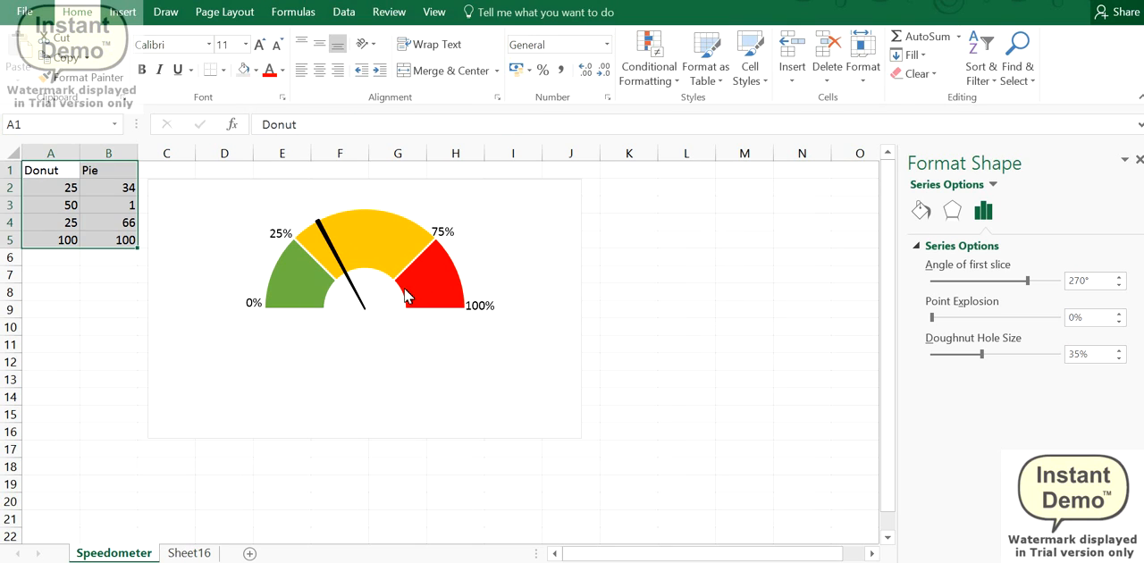
pyautogui.click(203, 552)
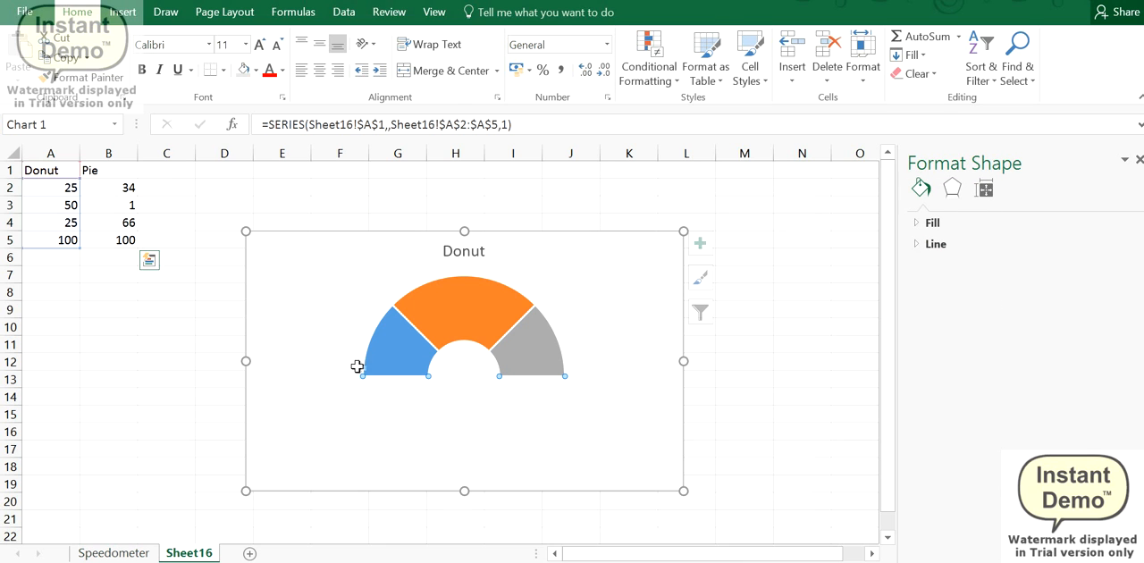
# Step: Fill the left slice of the doughnut with the theme's green
pyautogui.click(406, 354)
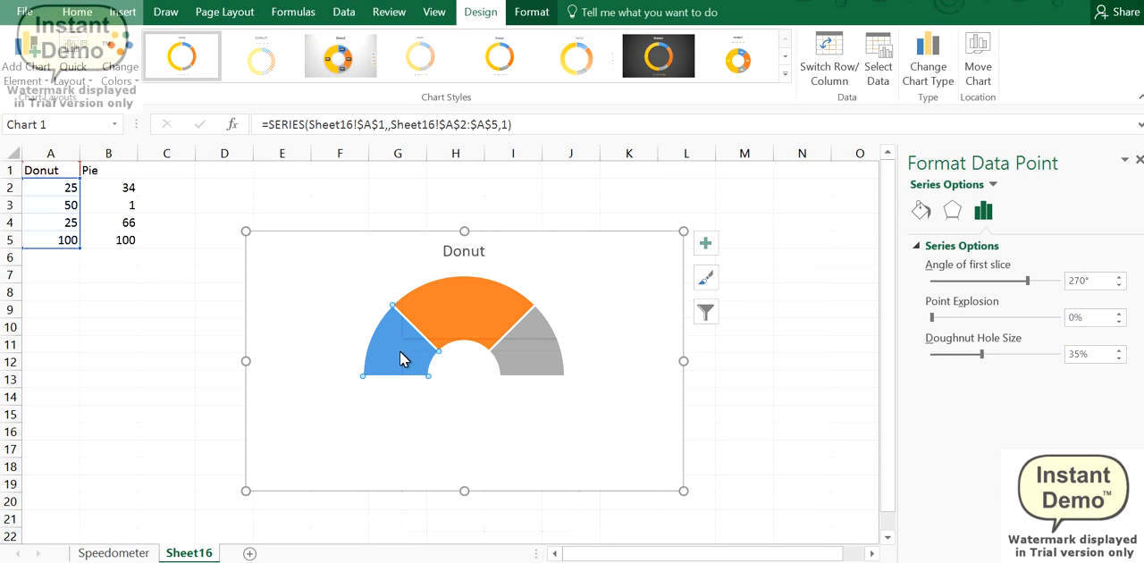
pyautogui.rightClick(399, 350)
pyautogui.click(420, 324)
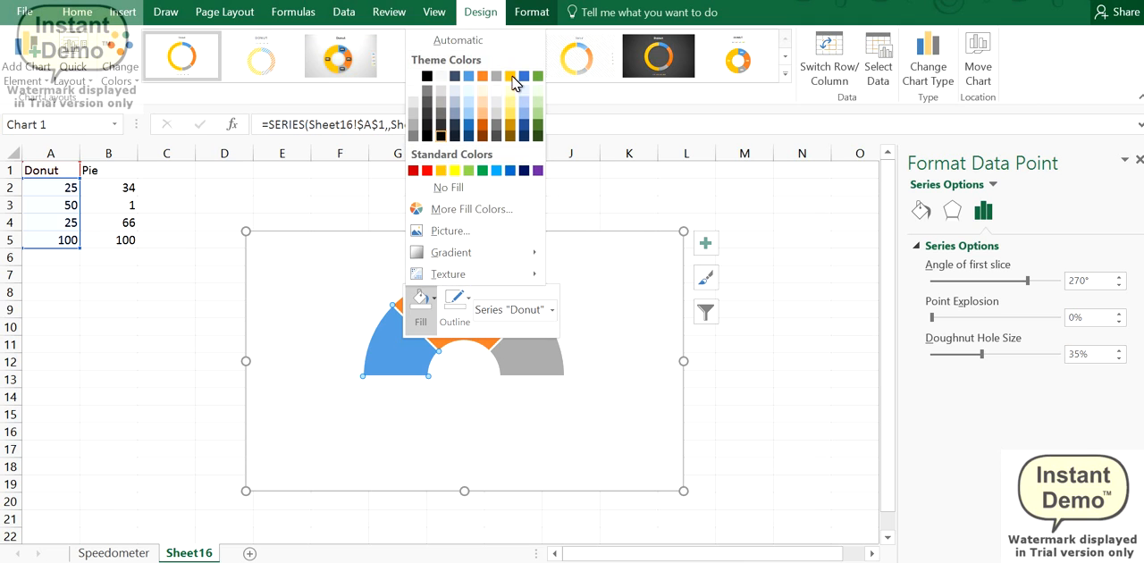
pyautogui.click(539, 82)
# Step: Fill the upper middle slice of the doughnut with the theme's gold
pyautogui.click(474, 319)
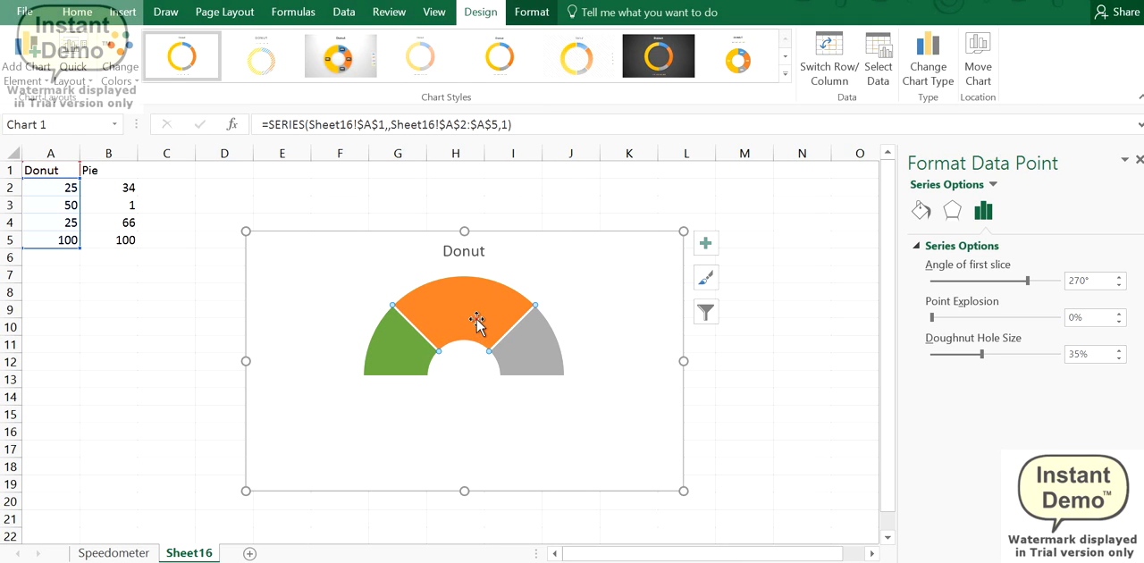
pyautogui.rightClick(478, 315)
pyautogui.click(495, 269)
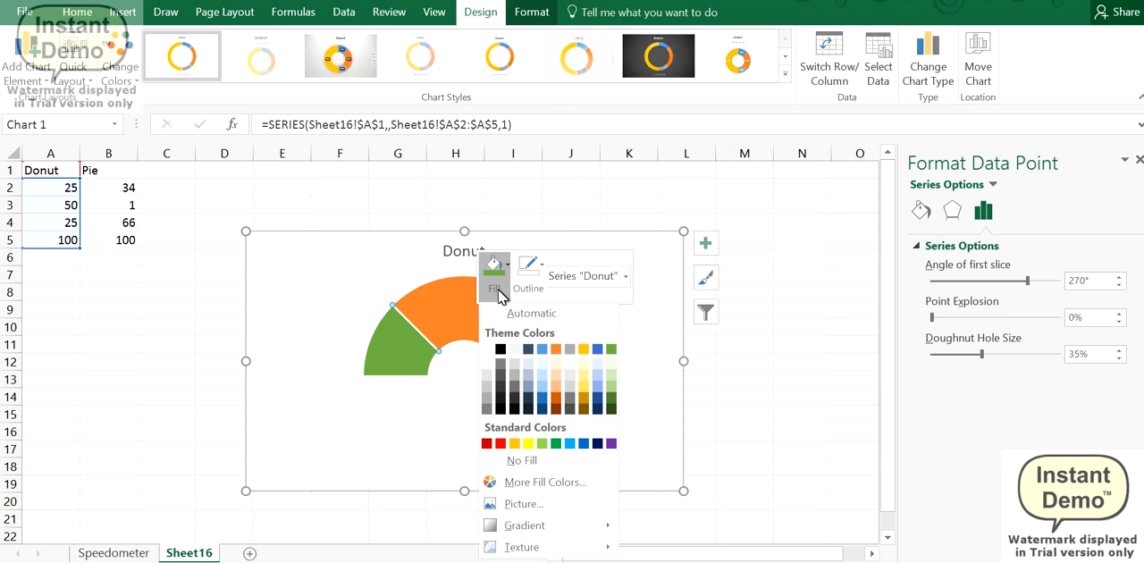
pyautogui.click(584, 349)
# Step: Fill the right slice of the doughnut with standard red and deselect the chart
pyautogui.click(550, 367)
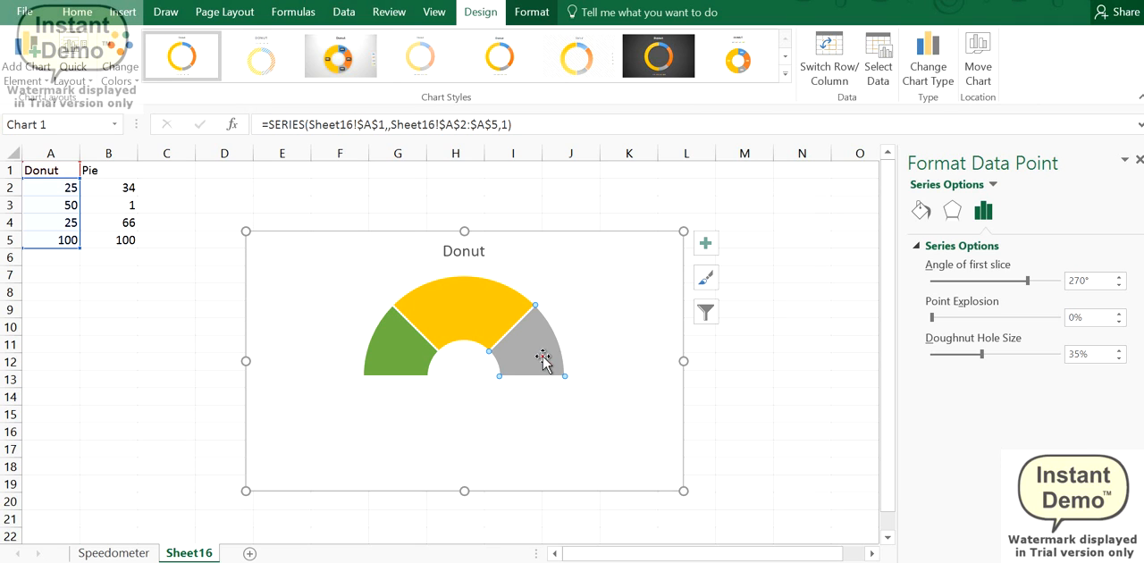
pyautogui.rightClick(566, 359)
pyautogui.click(562, 306)
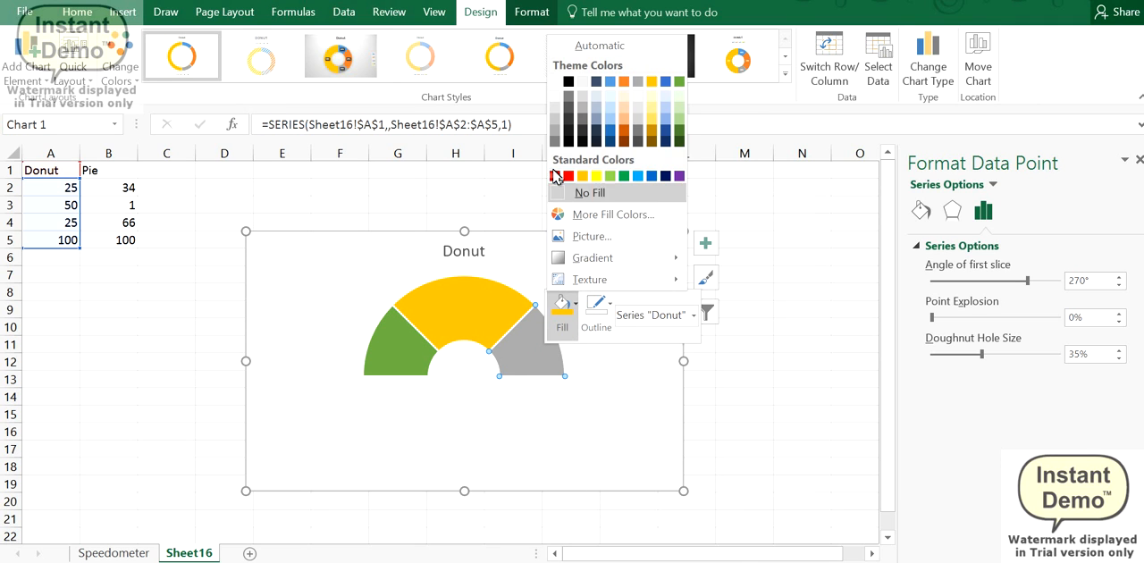
pyautogui.click(569, 176)
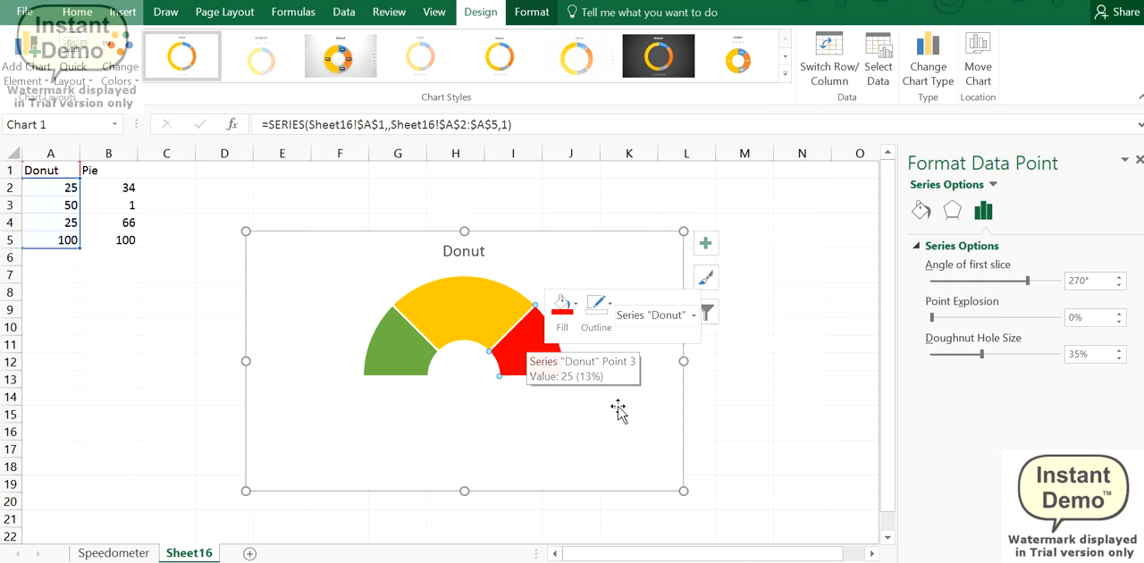
pyautogui.click(703, 392)
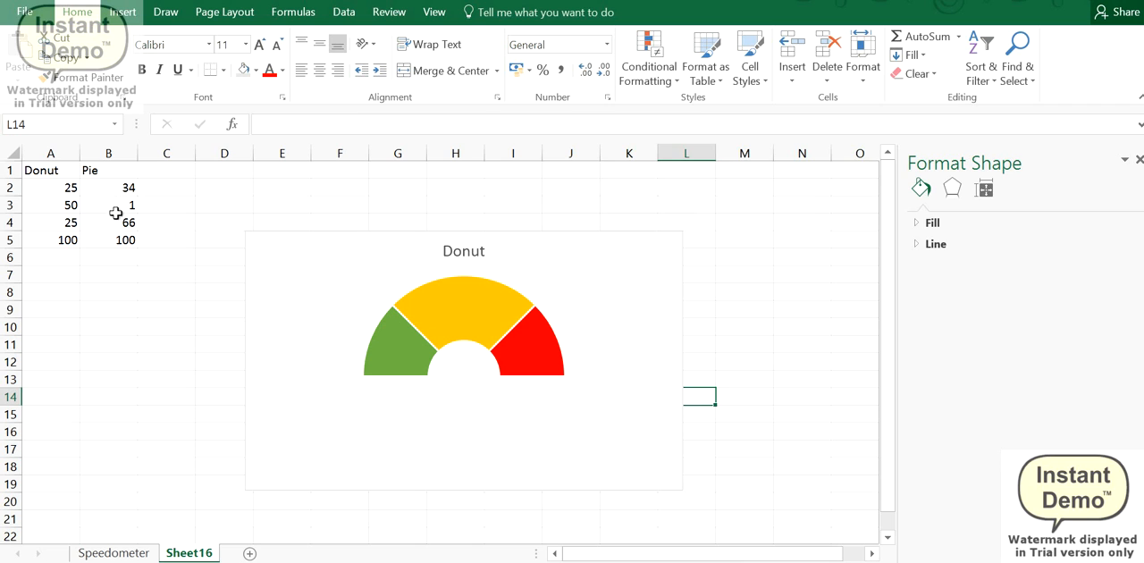
# Step: Add a second data series to the chart's data source, taking its name from cell B1
pyautogui.moveTo(109, 170); pyautogui.dragTo(116, 237)
pyautogui.click(294, 307)
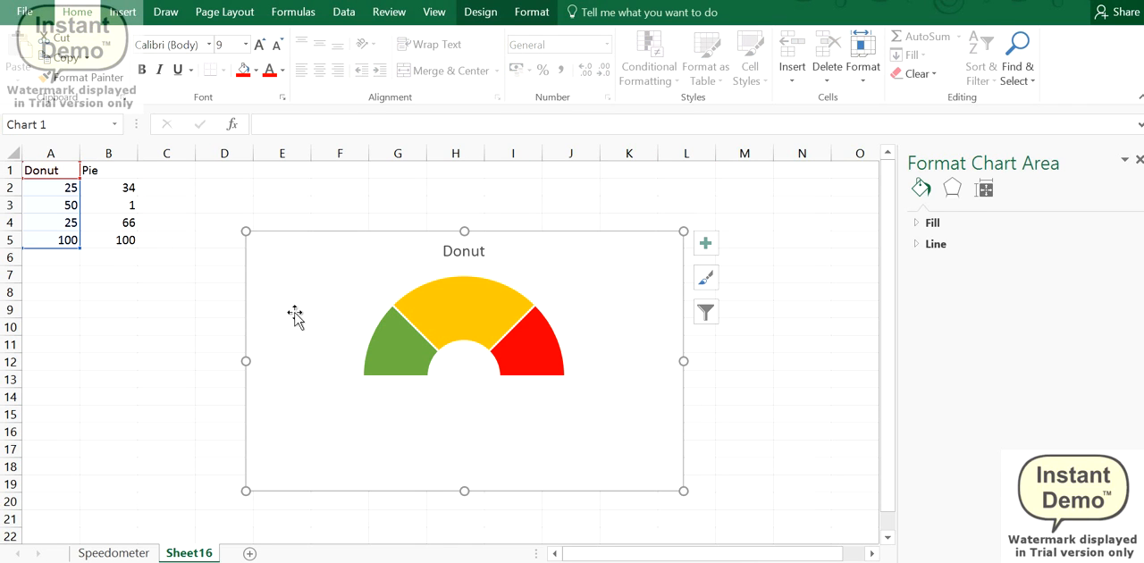
pyautogui.rightClick(296, 311)
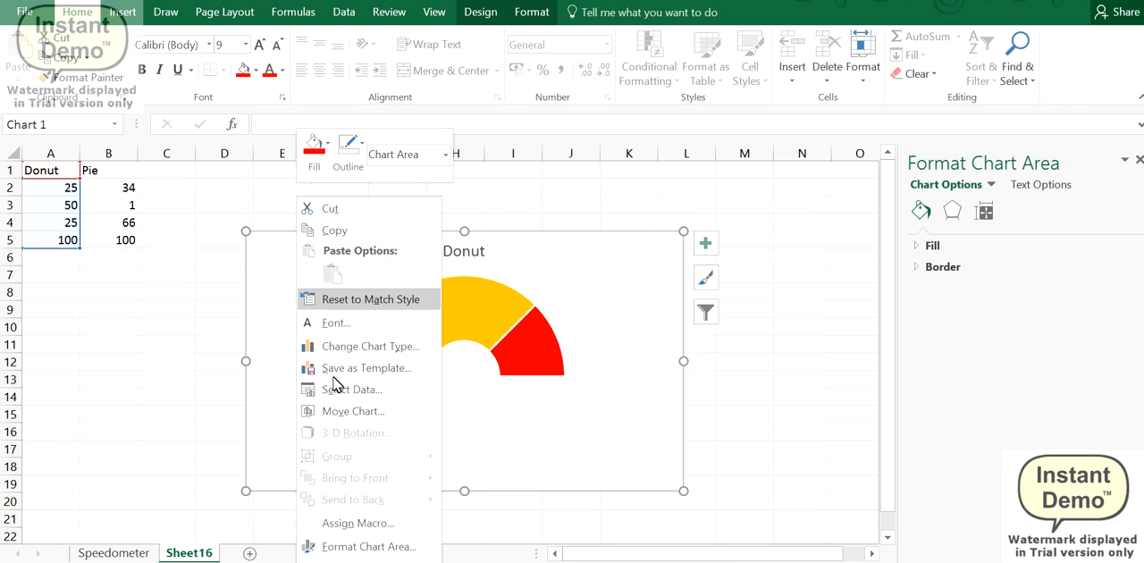
pyautogui.click(429, 389)
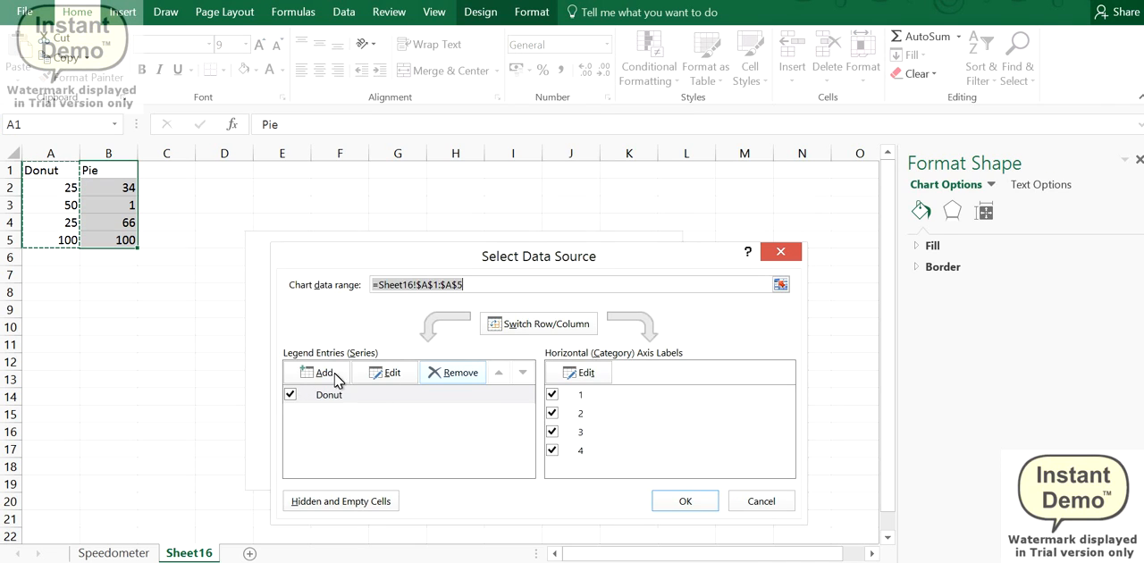
pyautogui.click(336, 375)
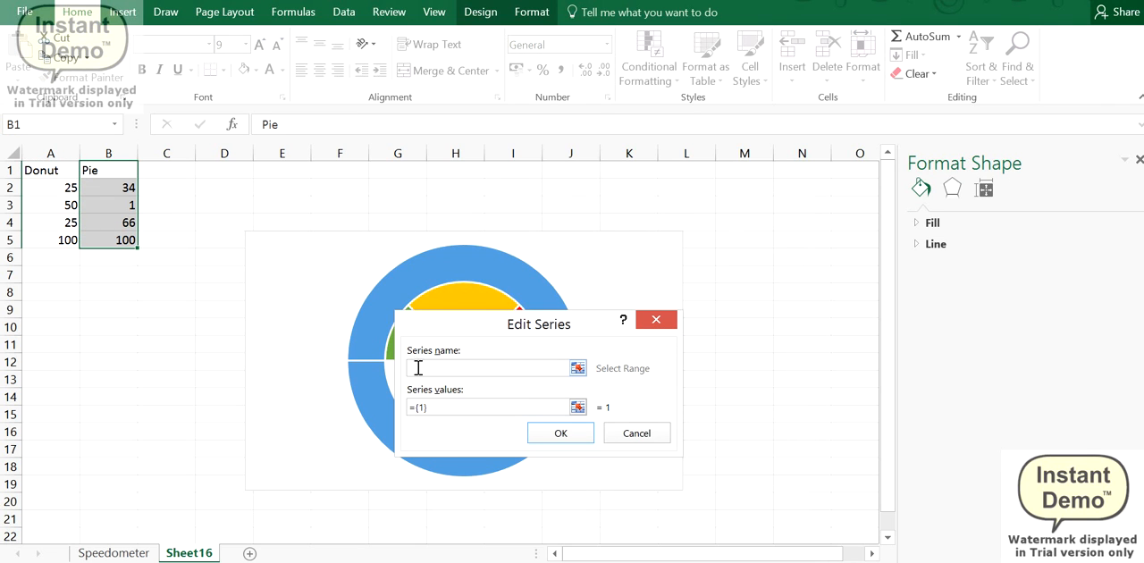
pyautogui.click(103, 172)
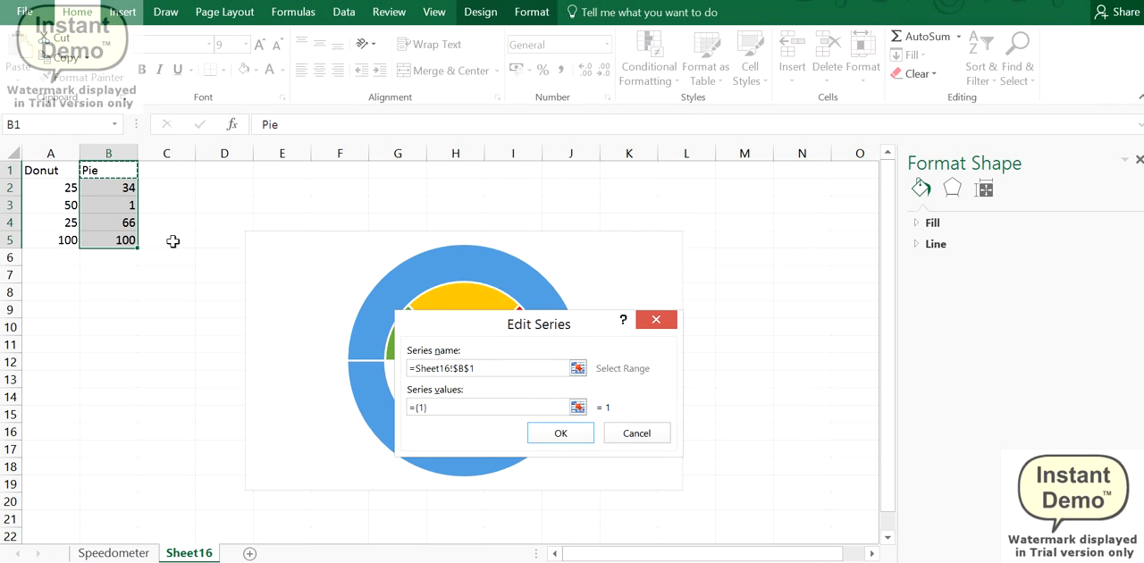
# Step: Set the Pie series values to =Sheet16!$B$2:$B$5 and apply the chart's data source
pyautogui.moveTo(479, 403); pyautogui.dragTo(409, 403)
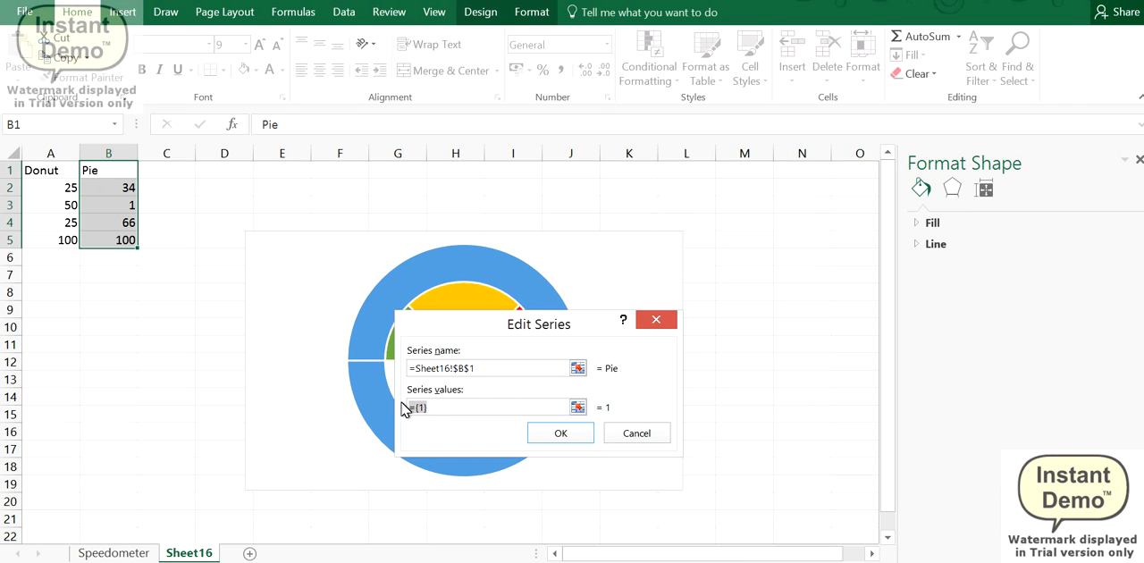
pyautogui.press('BackSpace')
pyautogui.moveTo(121, 192); pyautogui.dragTo(121, 239)
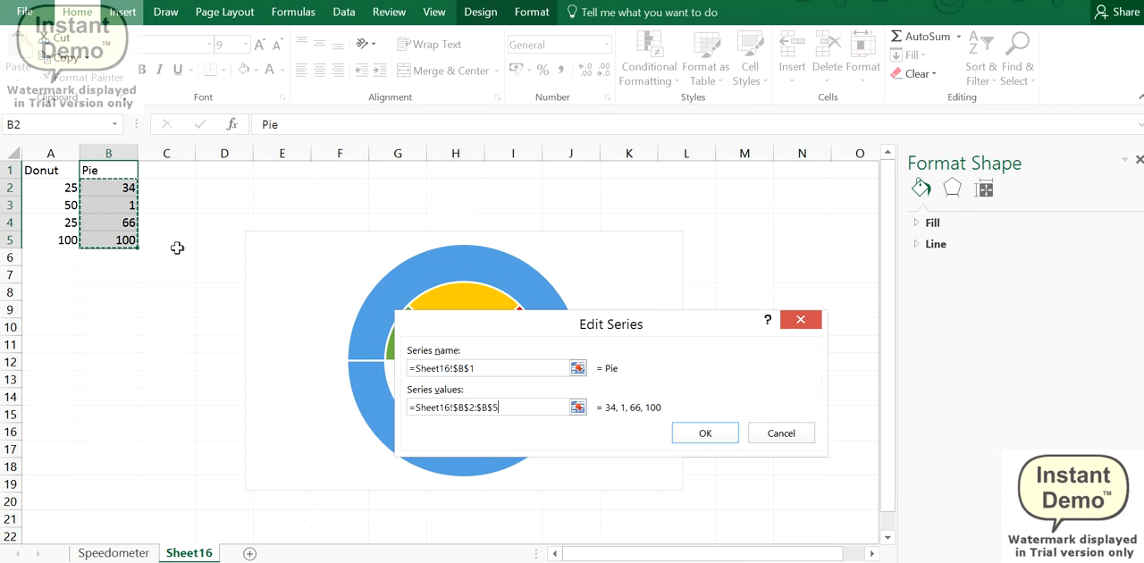
pyautogui.click(686, 429)
pyautogui.click(690, 497)
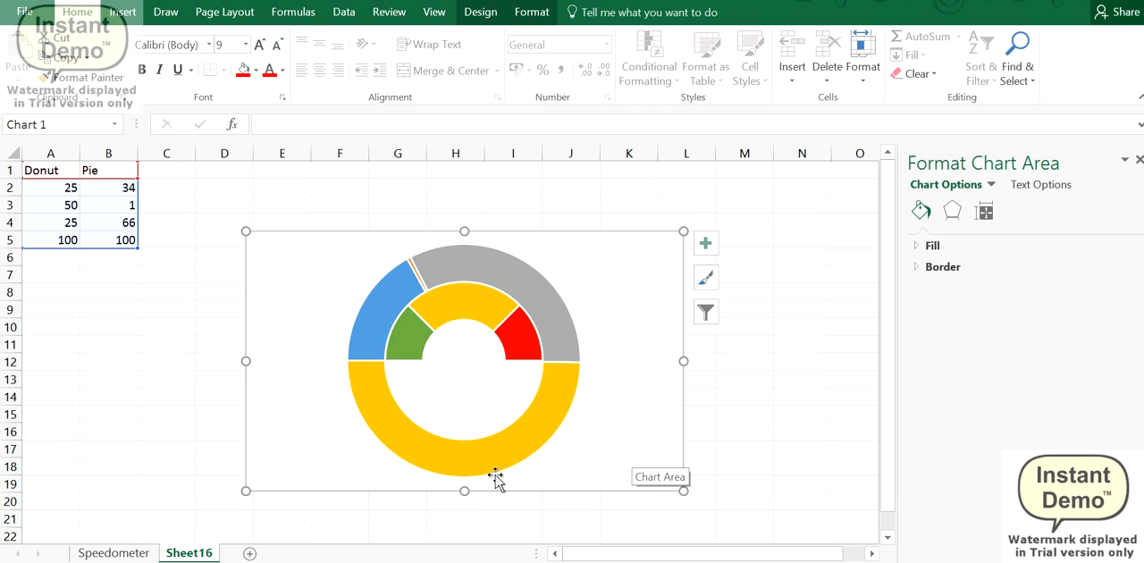
pyautogui.rightClick(616, 330)
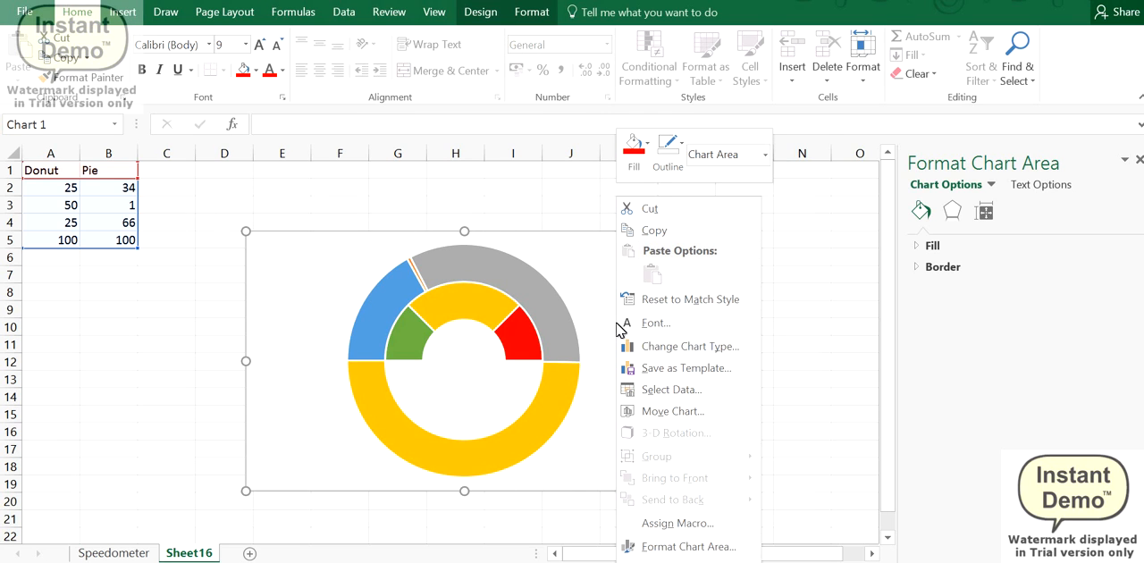
pyautogui.click(697, 348)
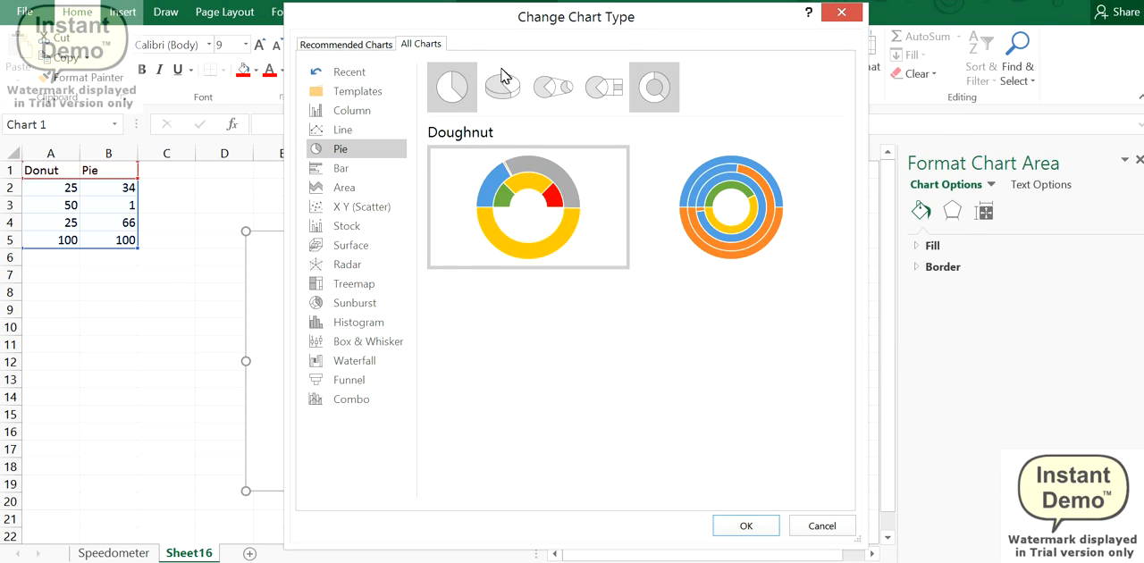
pyautogui.click(820, 527)
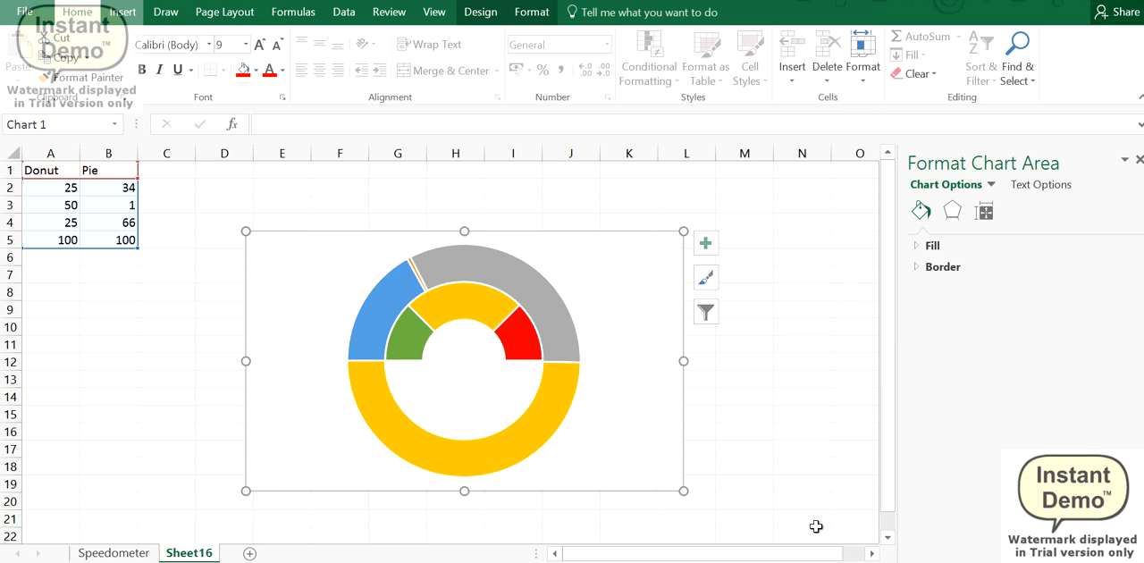
# Step: Change the Pie series to a Pie chart type on the secondary axis, keeping the Donut series as Doughnut
pyautogui.click(496, 278)
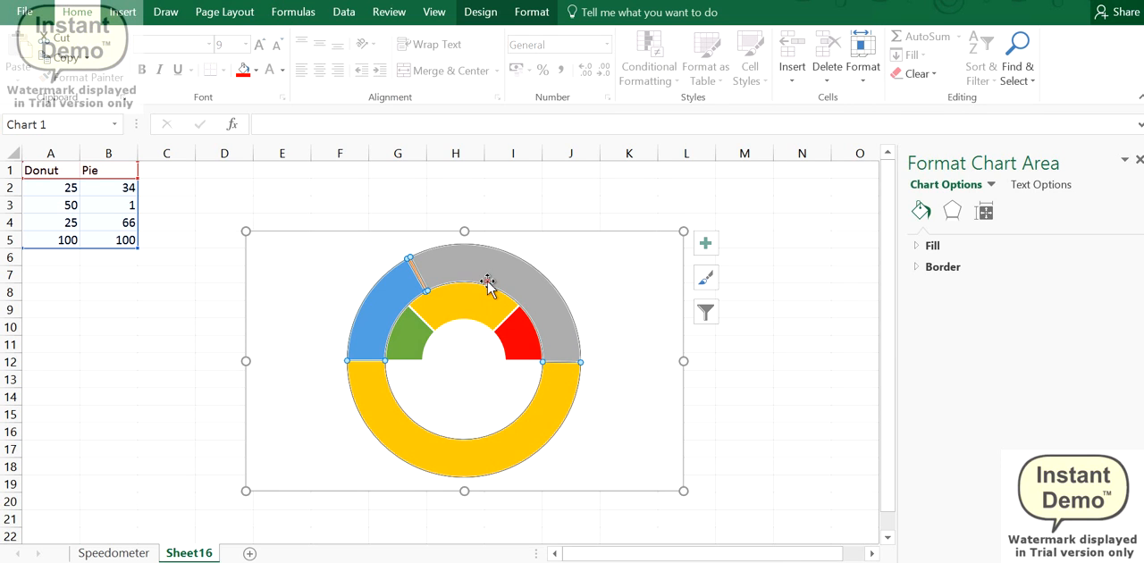
pyautogui.rightClick(530, 434)
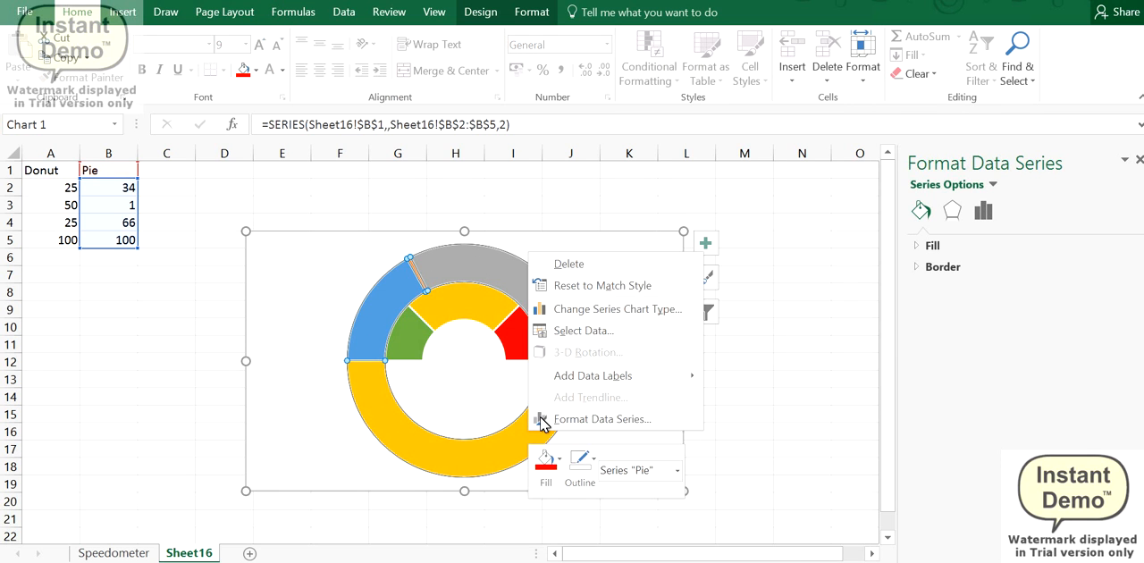
pyautogui.click(625, 310)
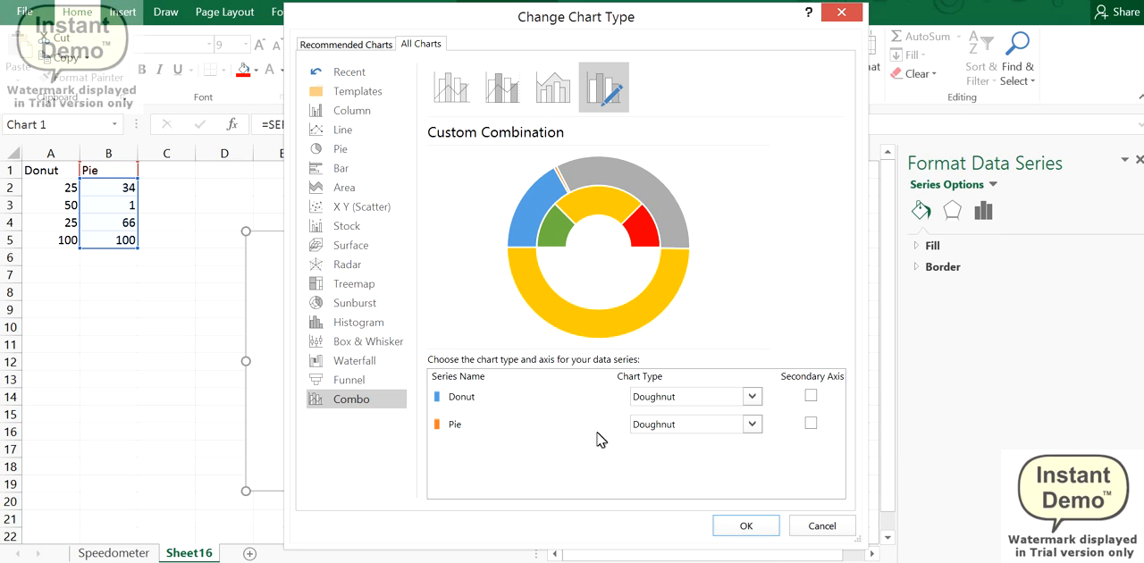
pyautogui.click(693, 424)
pyautogui.click(667, 388)
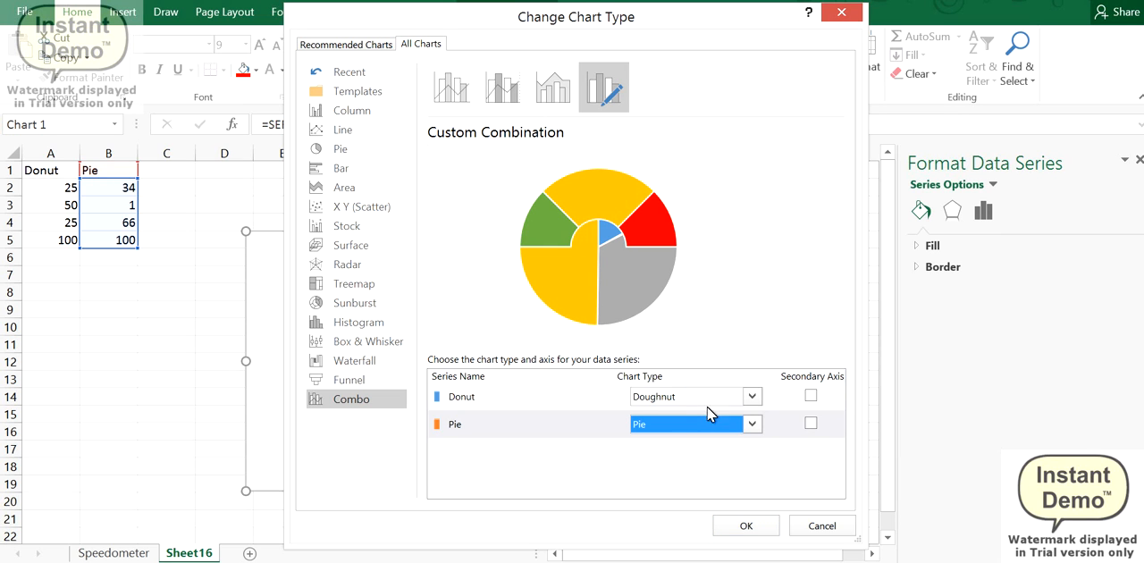
pyautogui.click(810, 424)
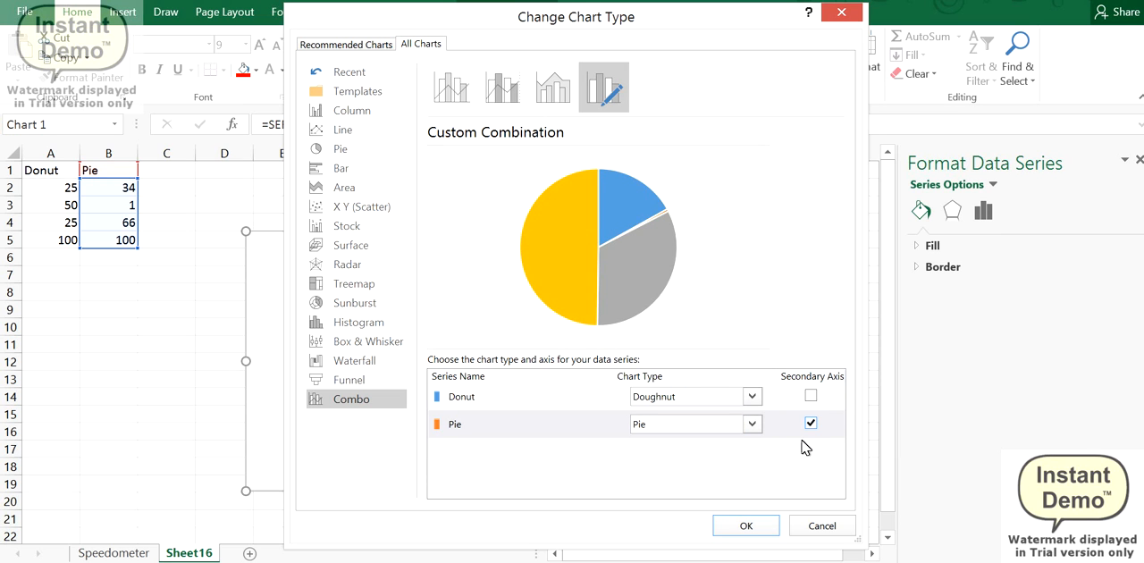
pyautogui.click(747, 525)
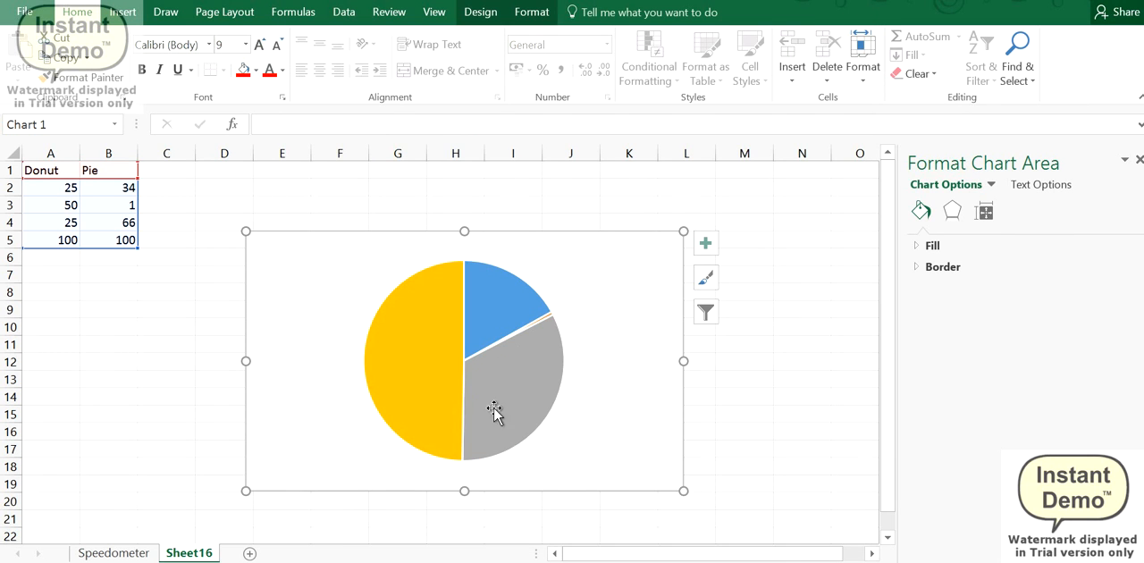
# Step: Set the Pie series' angle of first slice to 270° and deselect the chart
pyautogui.click(418, 393)
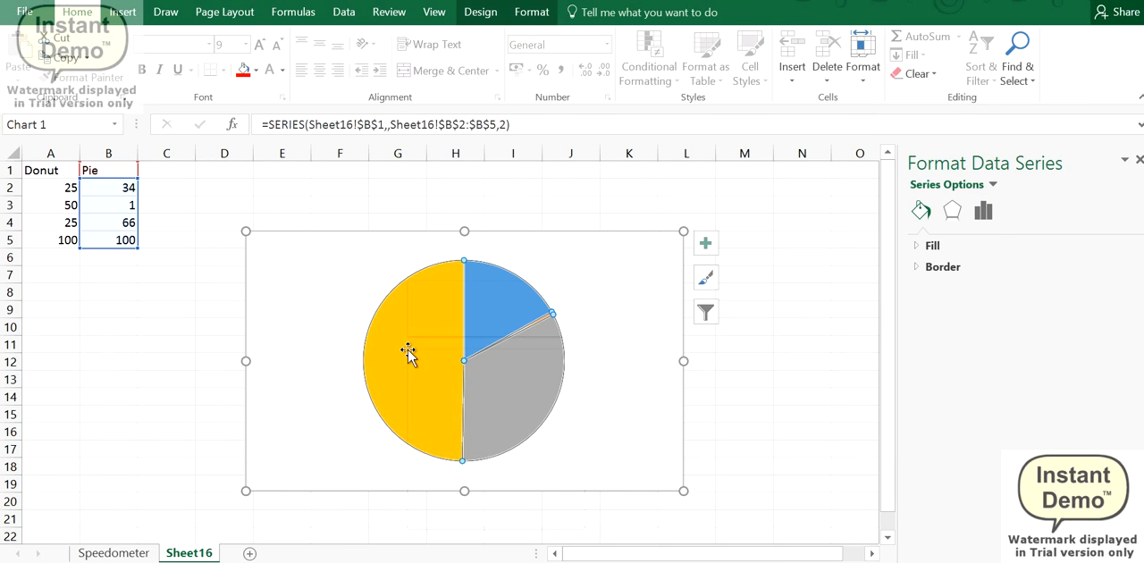
pyautogui.rightClick(409, 353)
pyautogui.click(456, 517)
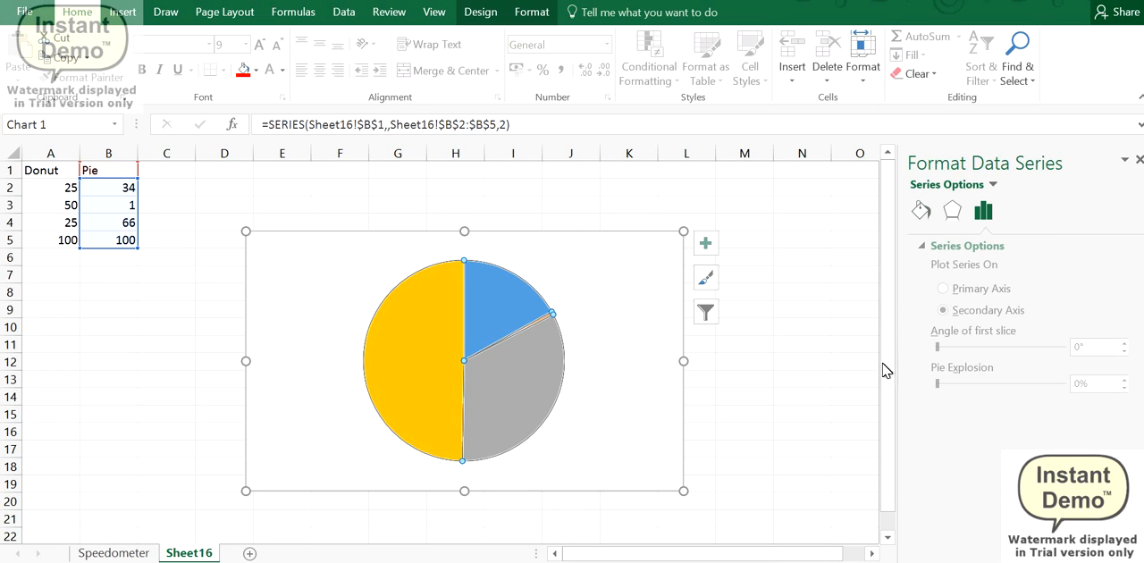
pyautogui.click(1071, 347)
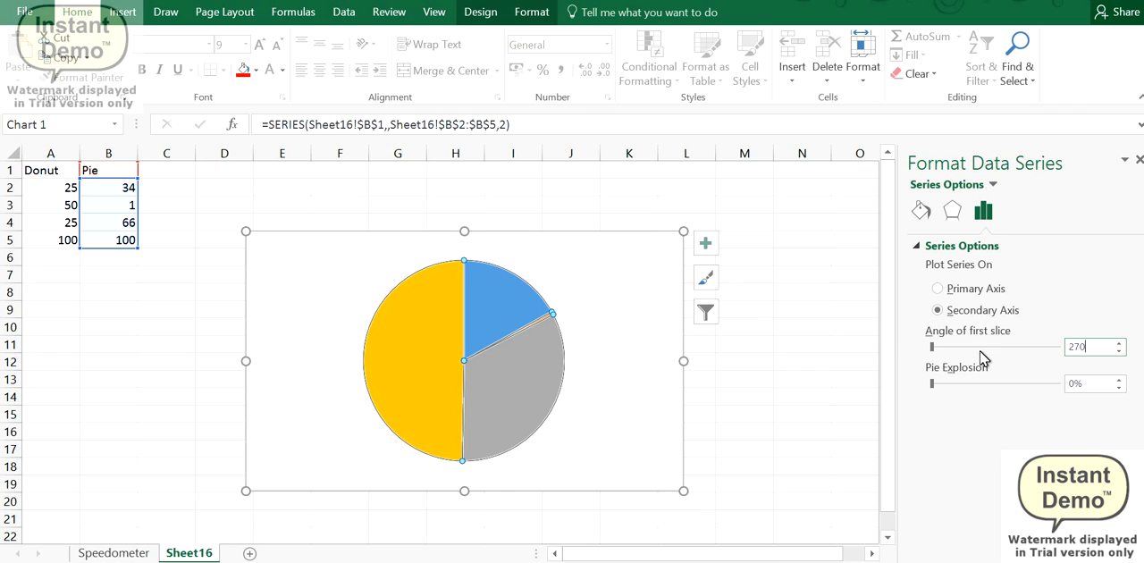
pyautogui.click(724, 291)
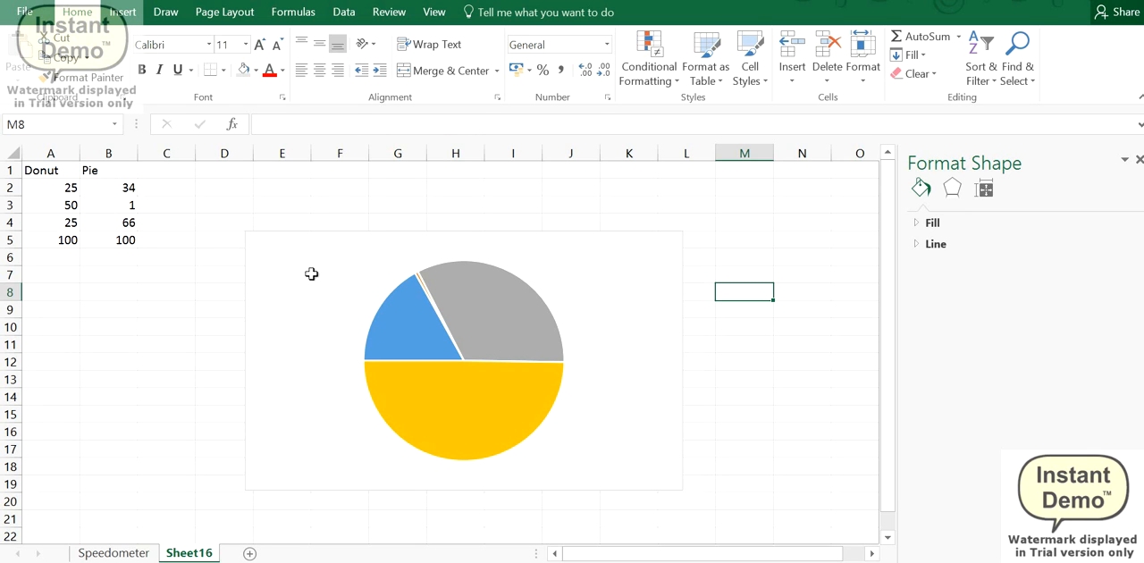
# Step: Give the large lower slice of the Pie series no outline and no fill
pyautogui.click(431, 396)
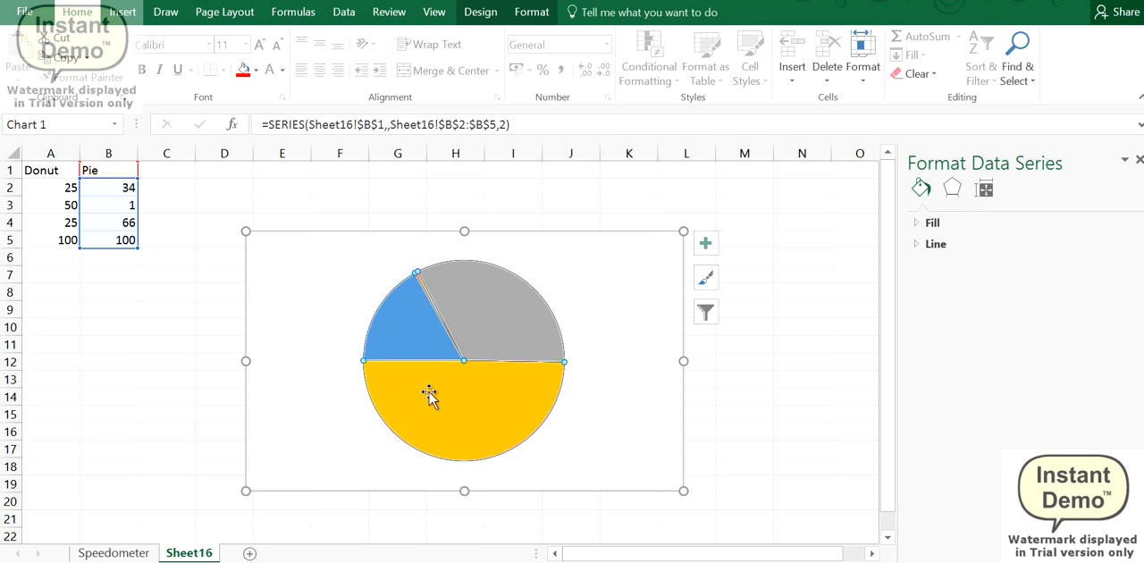
pyautogui.rightClick(432, 397)
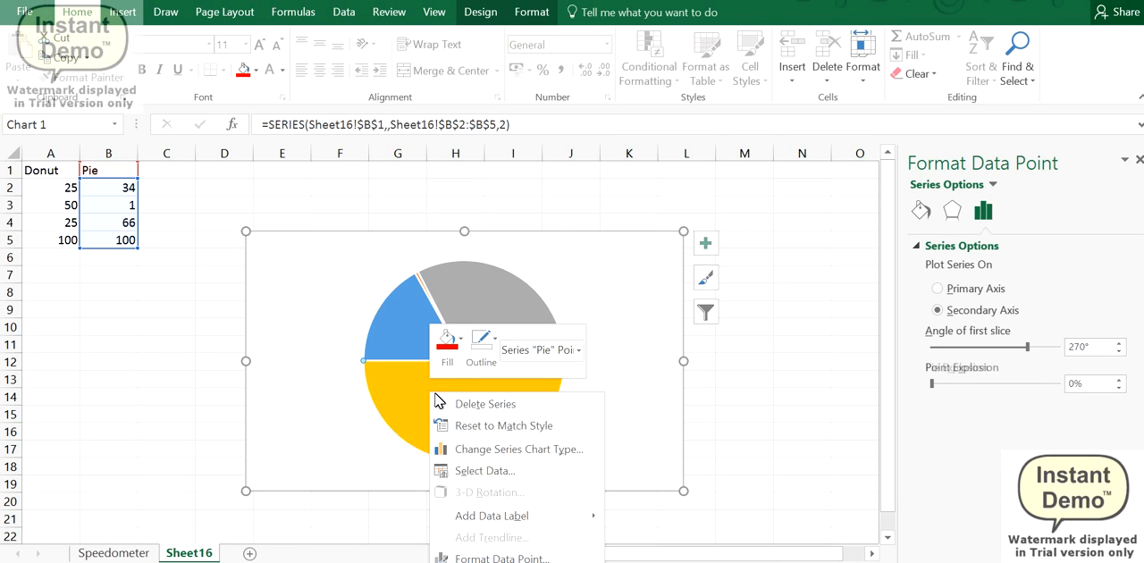
pyautogui.click(477, 360)
pyautogui.rightClick(458, 399)
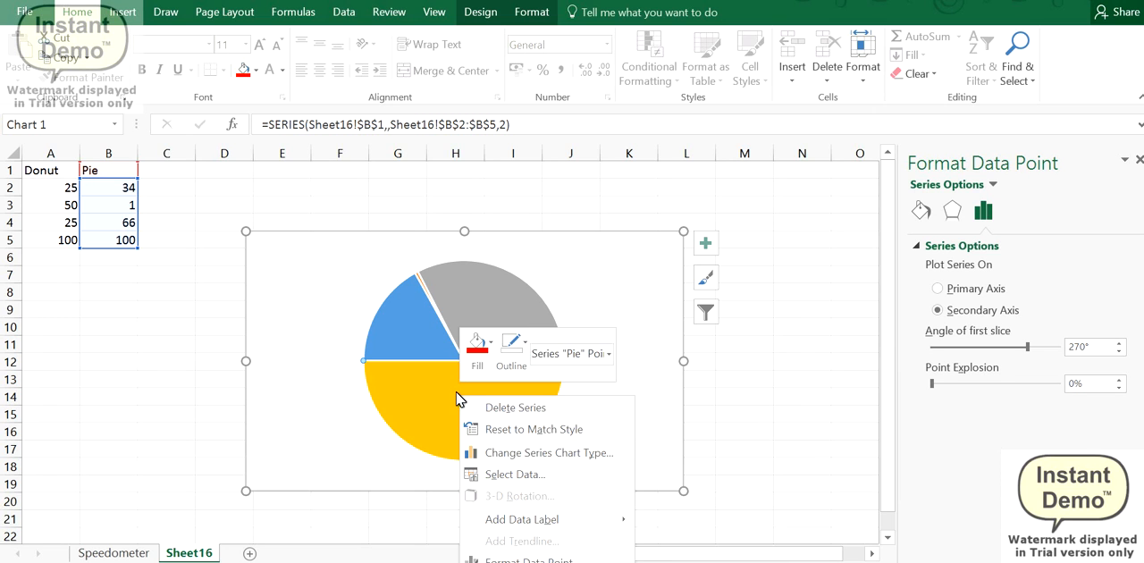
pyautogui.click(449, 429)
pyautogui.rightClick(454, 431)
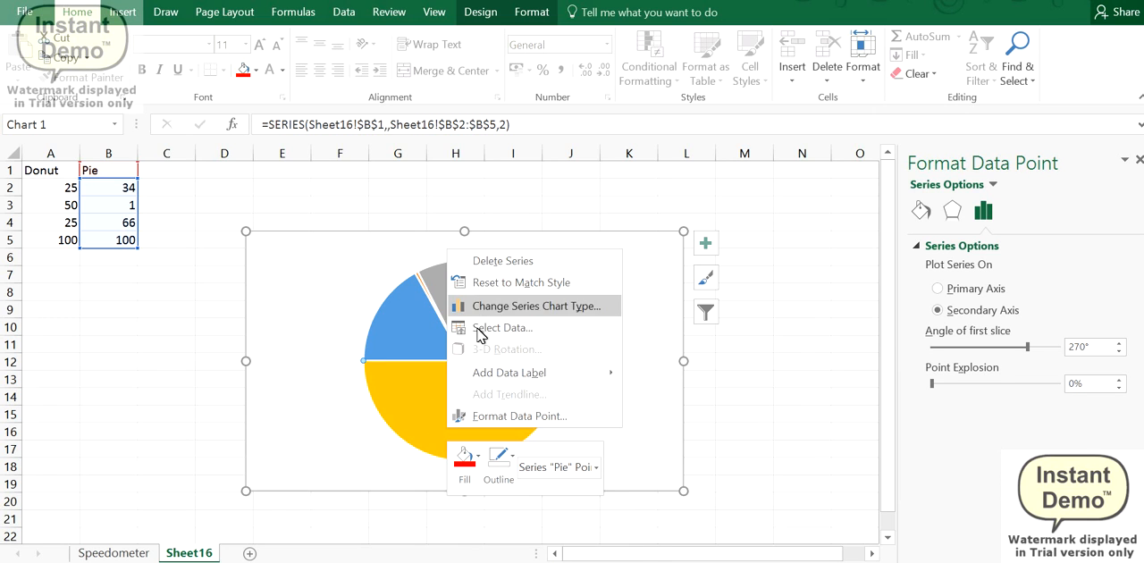
pyautogui.click(497, 472)
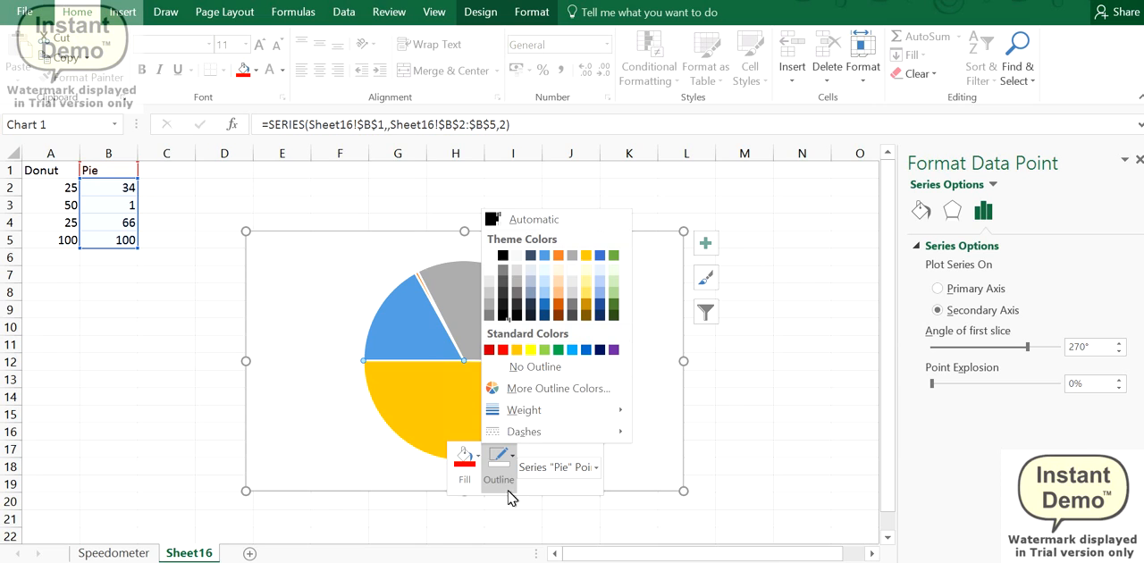
pyautogui.click(517, 367)
pyautogui.click(461, 468)
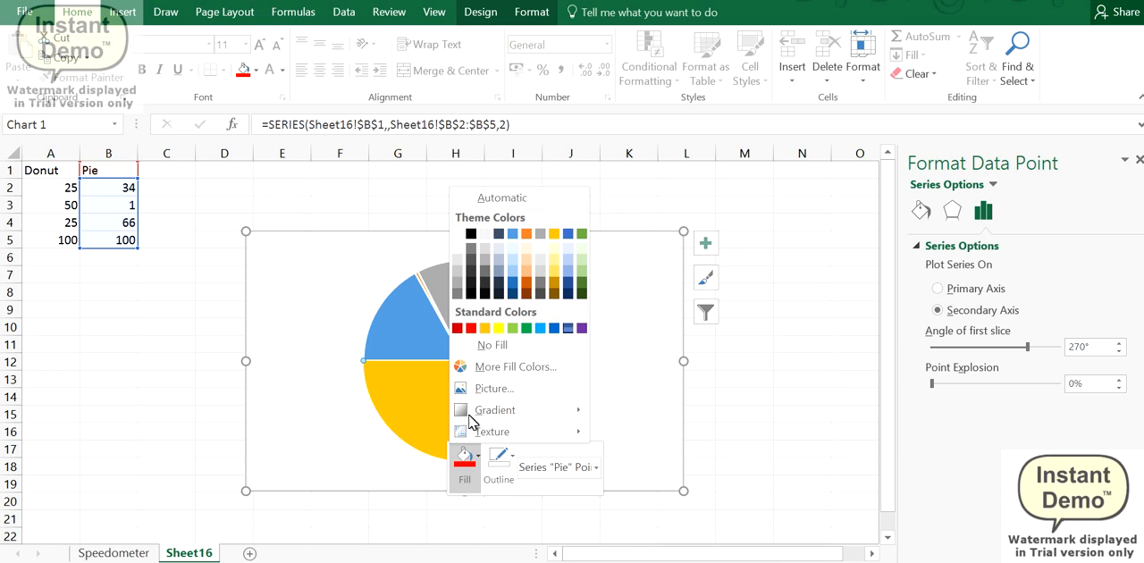
pyautogui.click(484, 345)
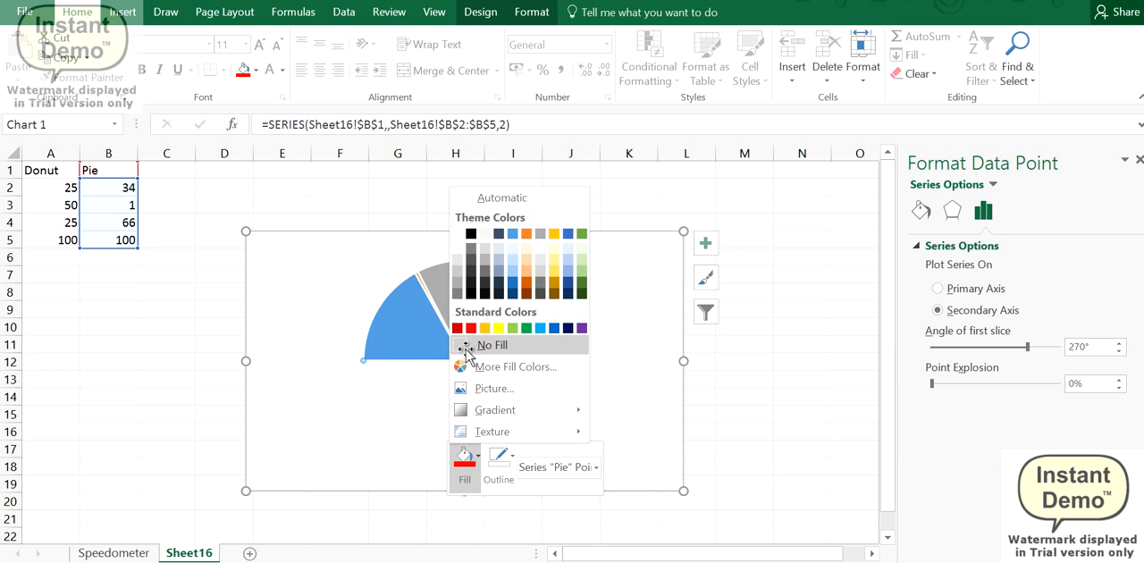
# Step: Give the blue upper-left slice of the Pie series no outline and no fill
pyautogui.rightClick(391, 333)
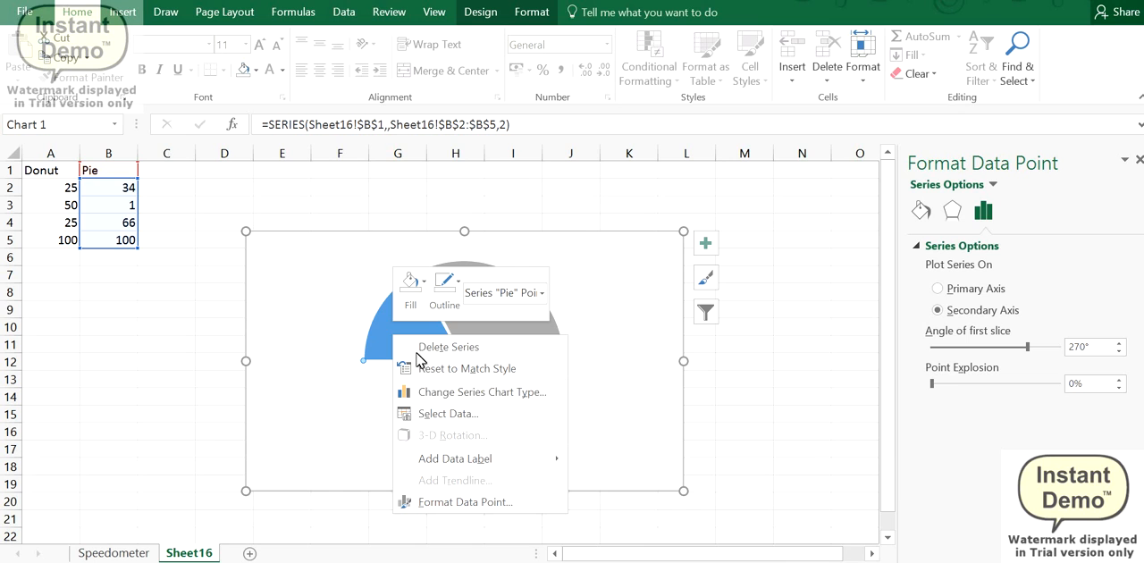
pyautogui.click(444, 286)
pyautogui.click(444, 286)
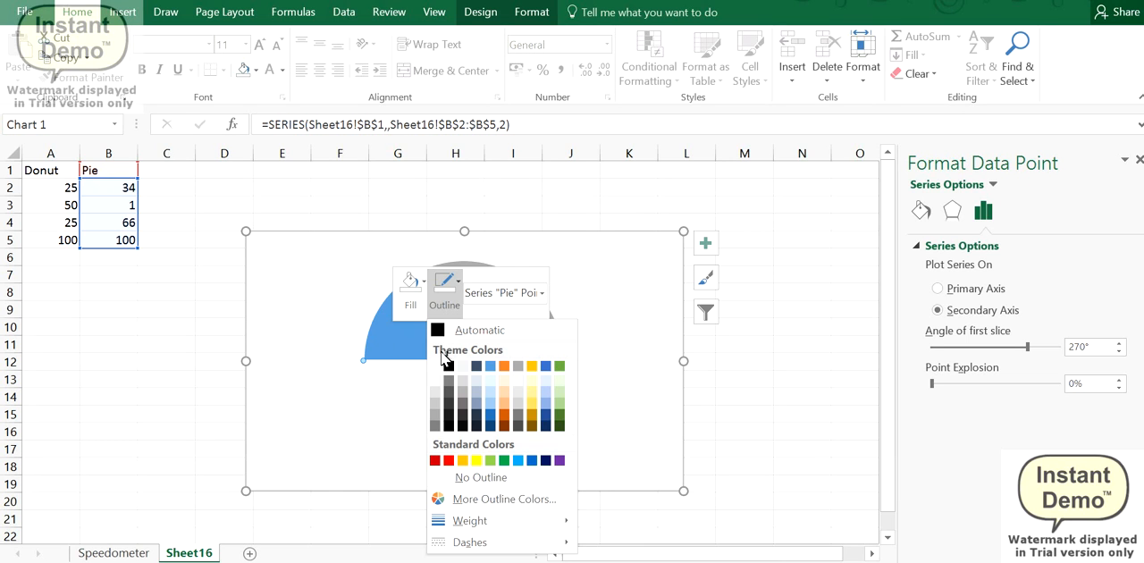
pyautogui.click(457, 479)
pyautogui.click(410, 286)
pyautogui.click(437, 478)
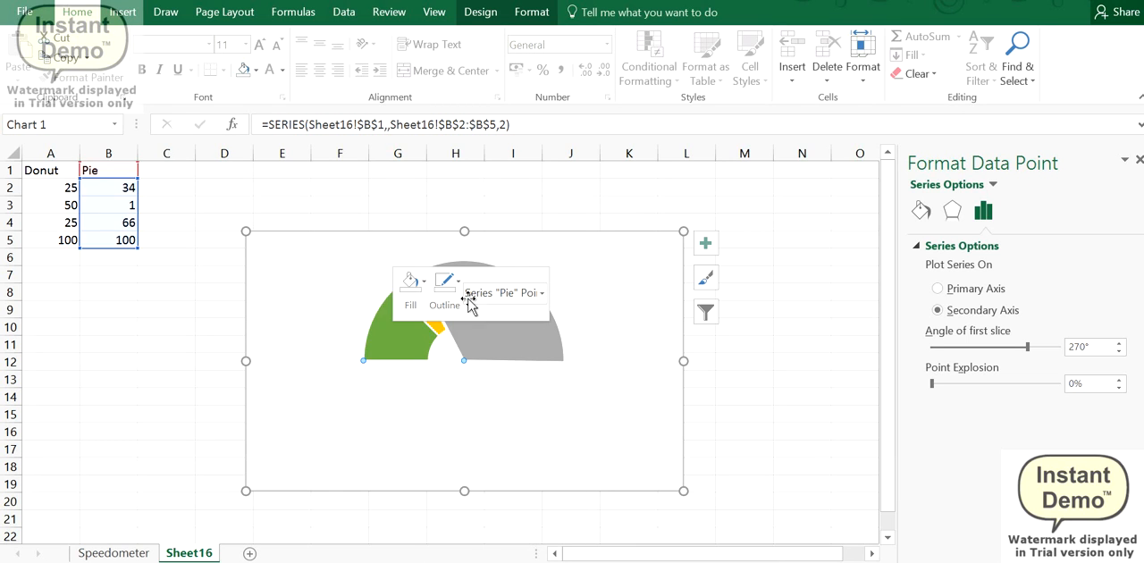
# Step: Give the grey upper-right slice of the Pie series no outline and no fill
pyautogui.rightClick(540, 334)
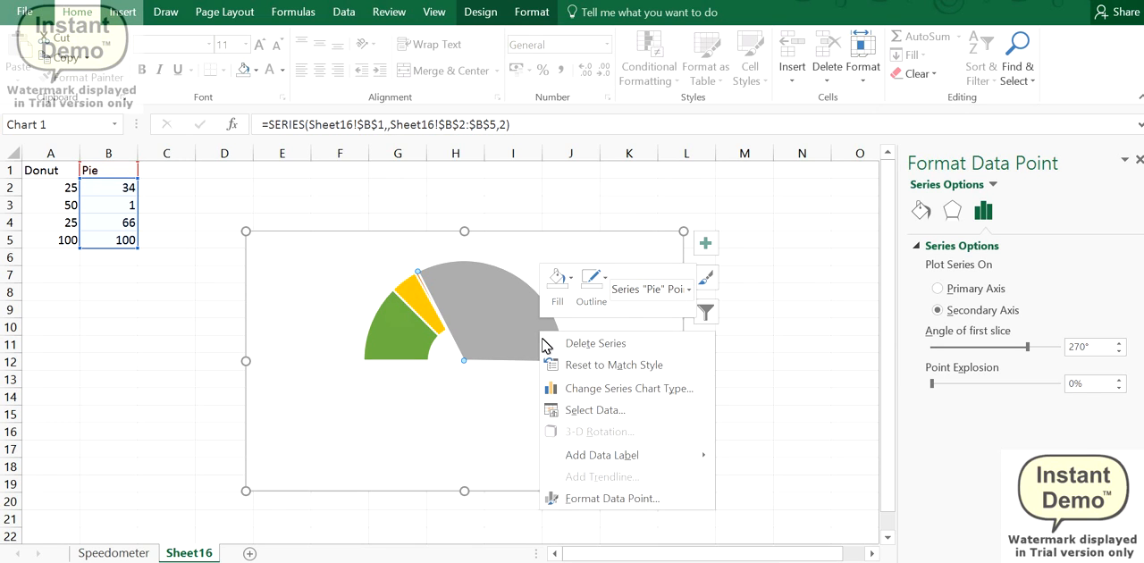
pyautogui.click(591, 281)
pyautogui.click(550, 277)
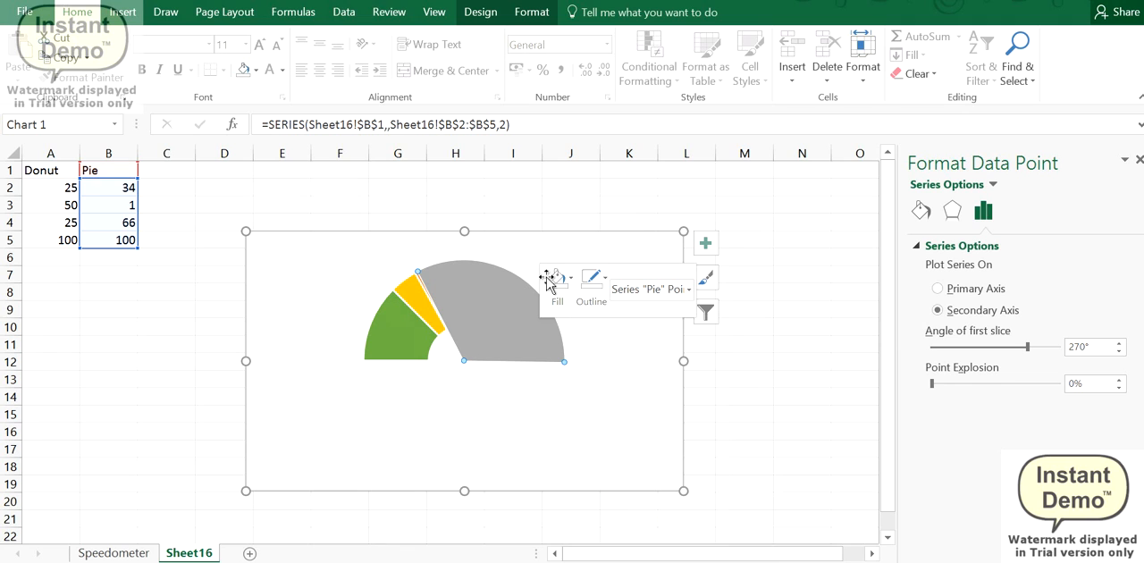
pyautogui.click(555, 279)
pyautogui.click(579, 474)
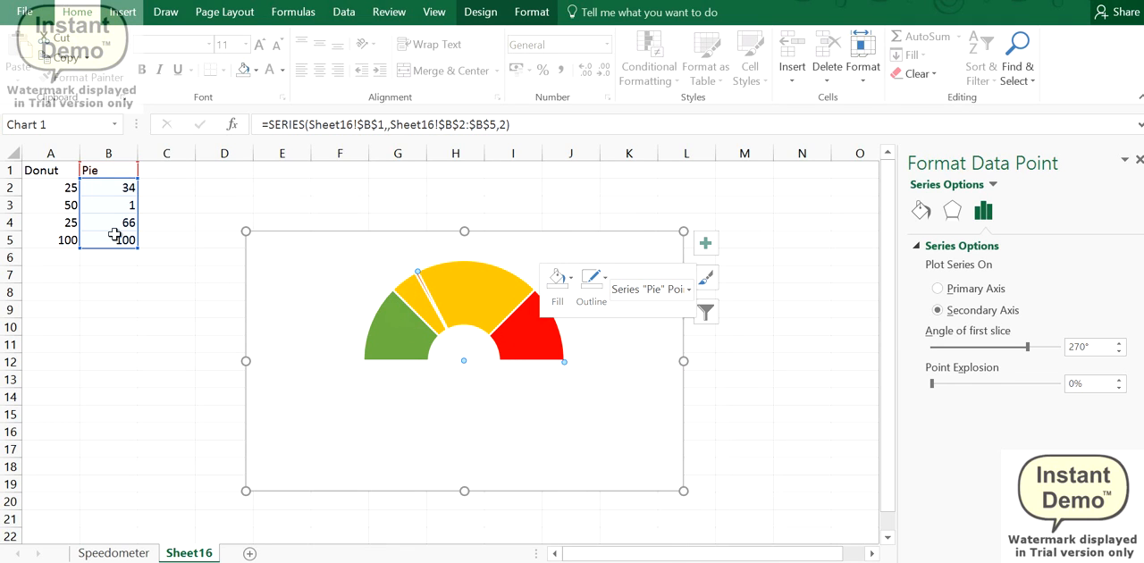
# Step: Try to select the thin pointer slice of the Pie series on its own
pyautogui.click(116, 208)
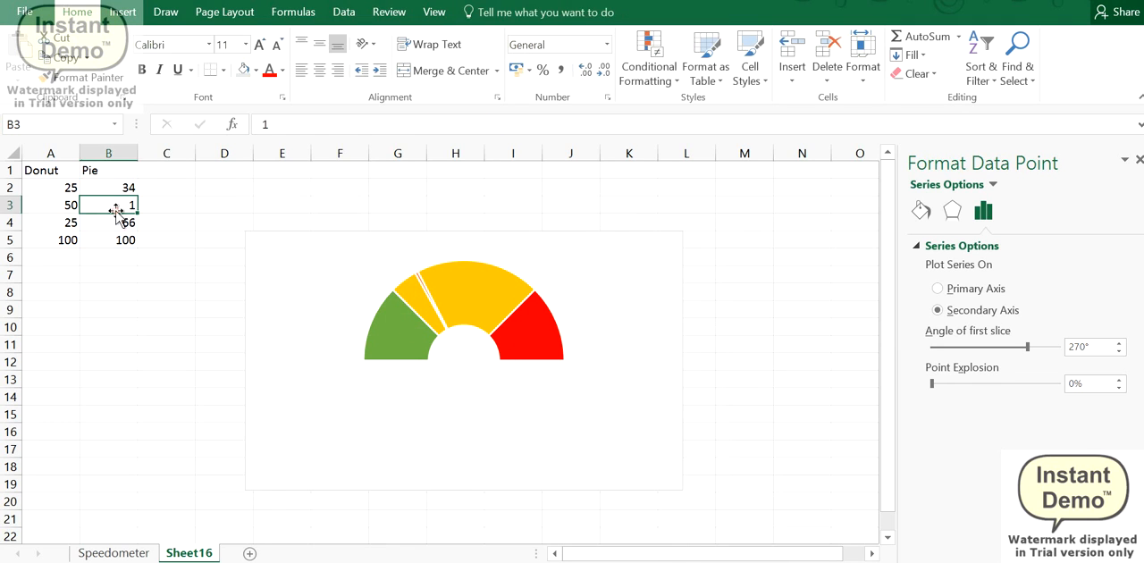
pyautogui.click(429, 293)
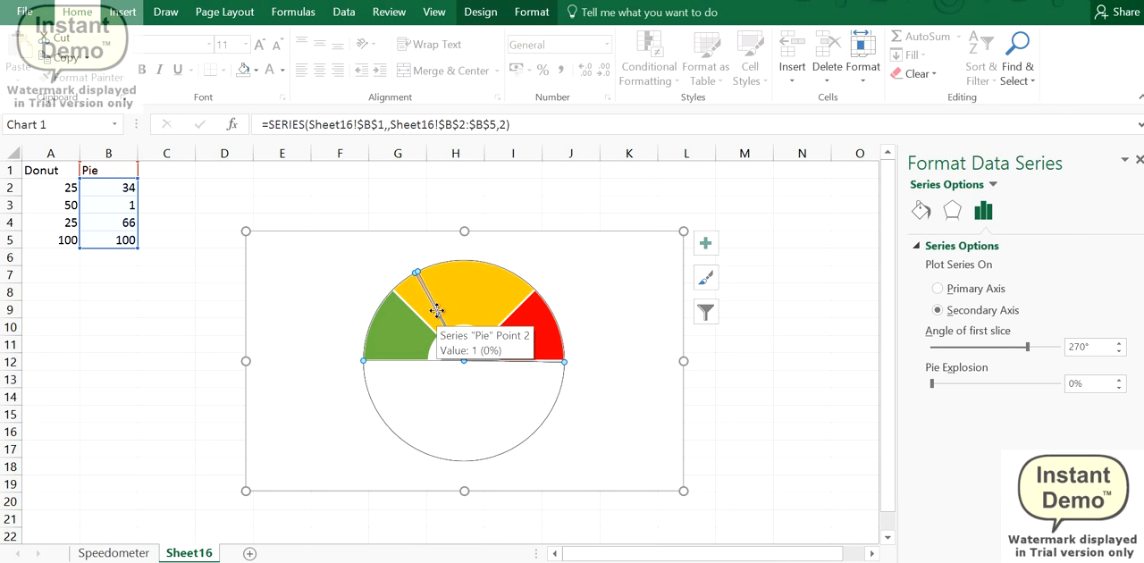
pyautogui.click(430, 295)
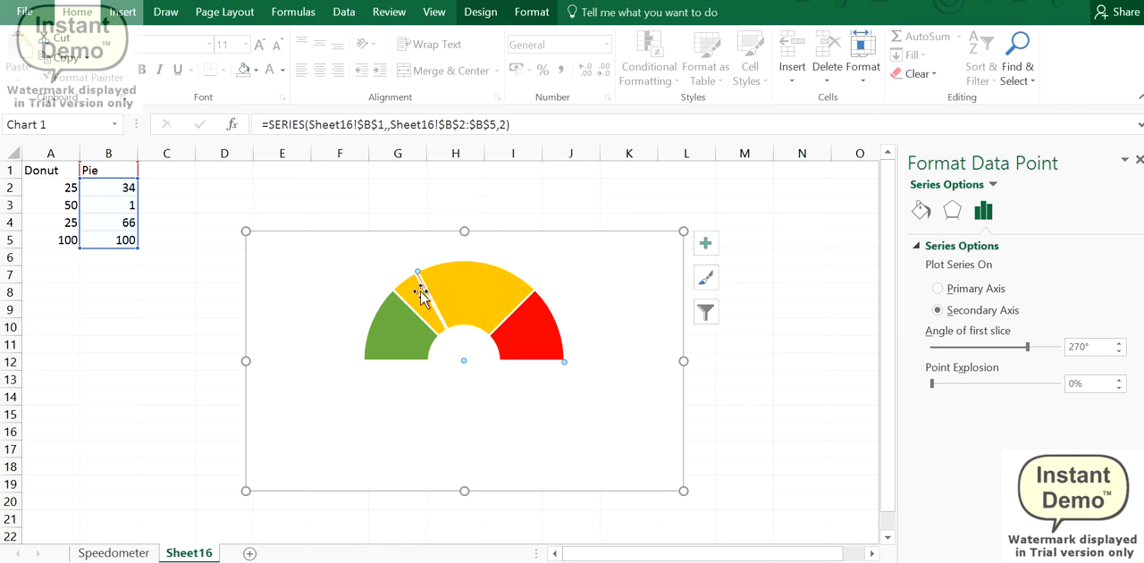
pyautogui.click(408, 313)
# Step: Set the pointer thickness in cell B3 to 5
pyautogui.doubleClick(138, 208)
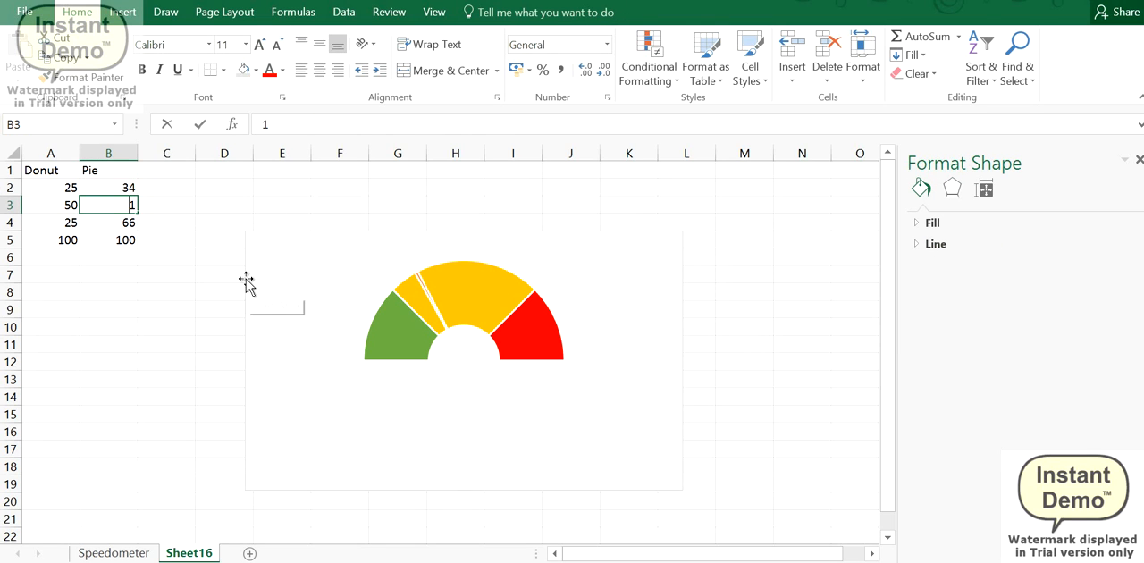
pyautogui.press('BackSpace')
pyautogui.write('5')
pyautogui.press('Return')
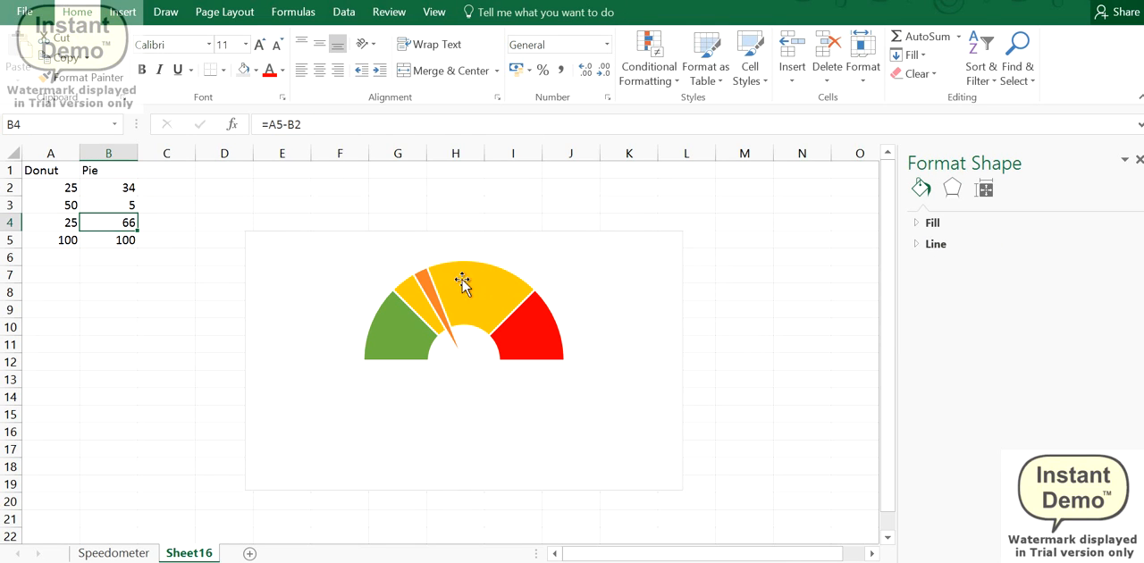
# Step: Give the orange pointer slice the automatic black outline and a black fill
pyautogui.click(426, 284)
pyautogui.click(427, 284)
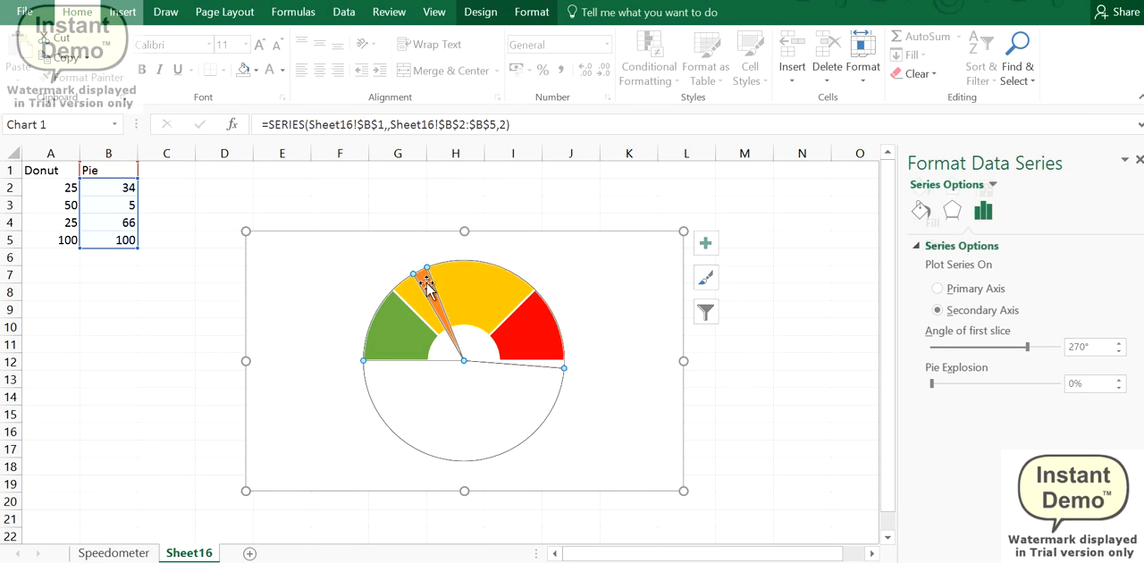
pyautogui.click(428, 284)
pyautogui.rightClick(430, 295)
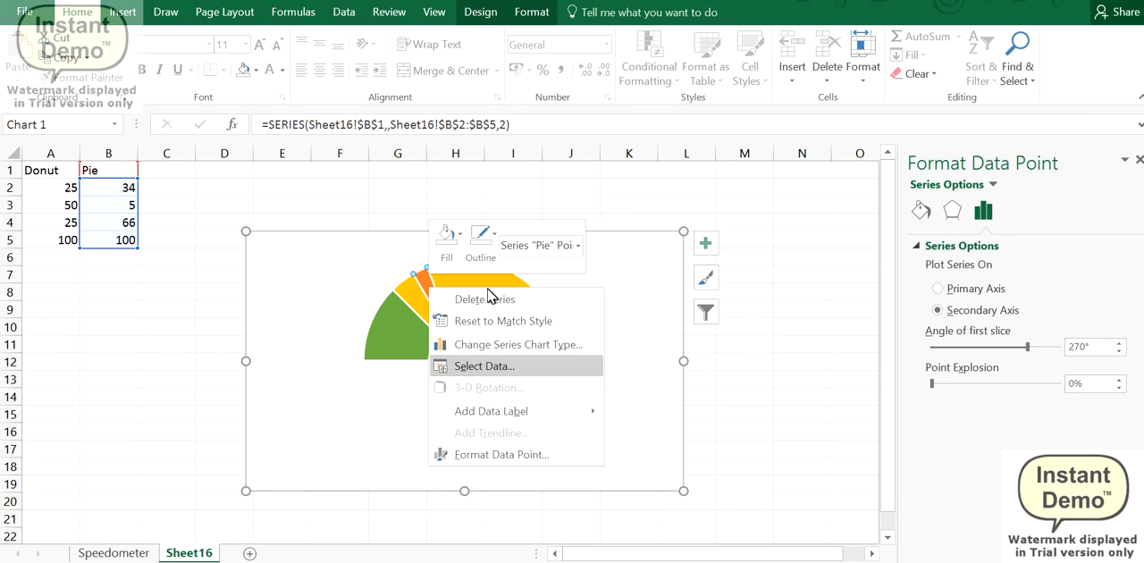
pyautogui.click(480, 239)
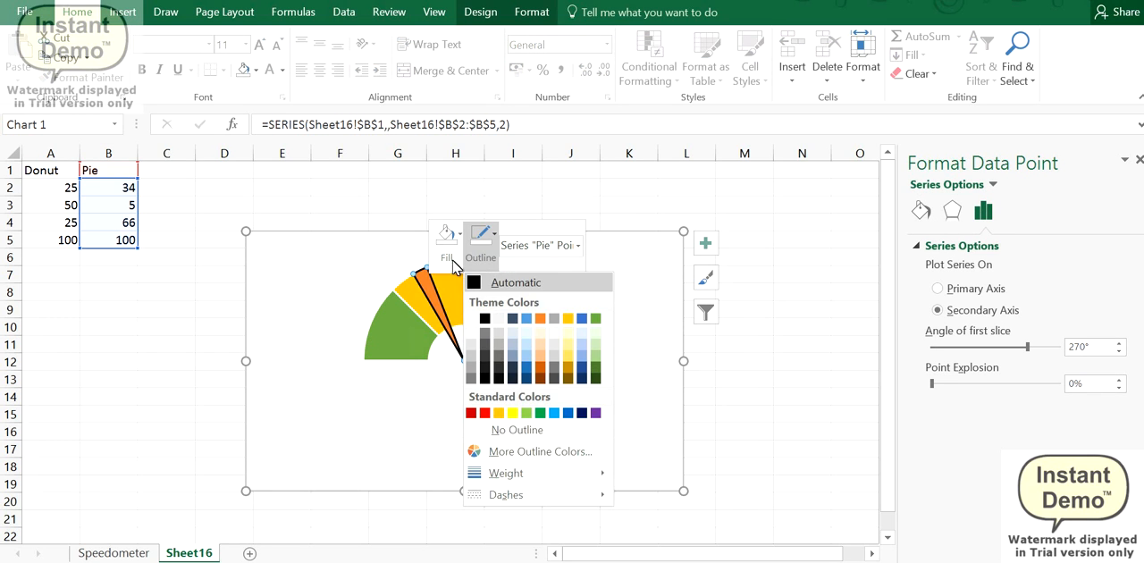
pyautogui.click(481, 282)
pyautogui.click(446, 256)
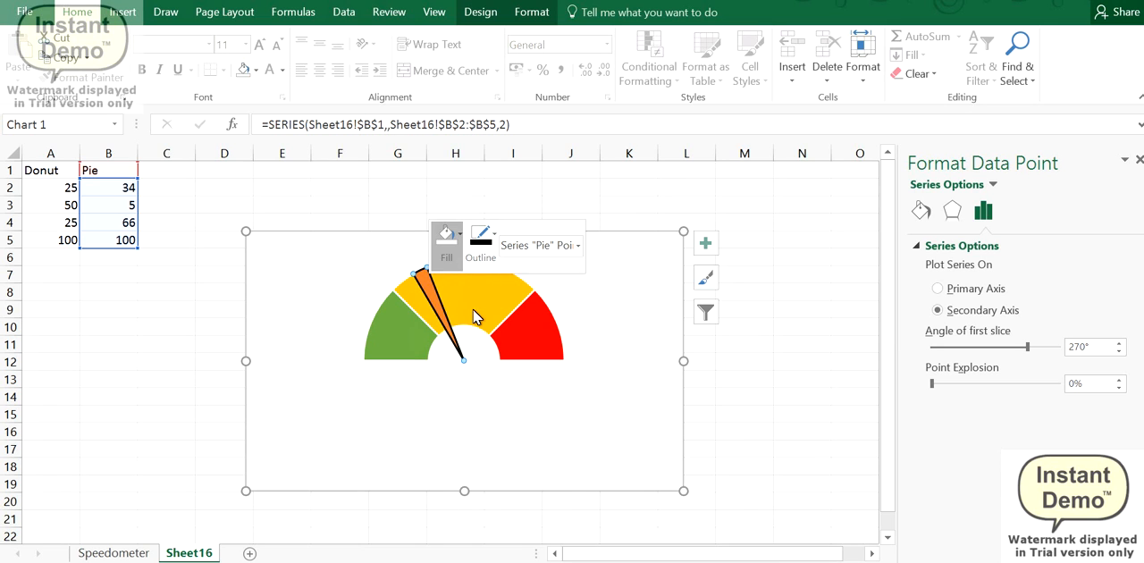
pyautogui.click(456, 318)
pyautogui.click(307, 273)
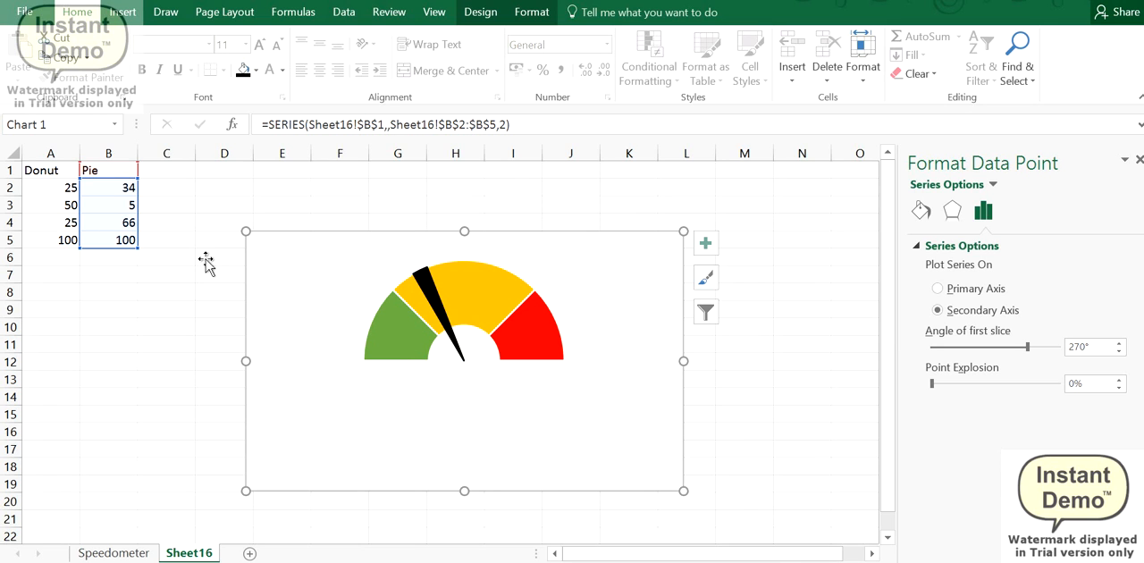
# Step: Set the pointer thickness in cell B3 to 1
pyautogui.click(119, 204)
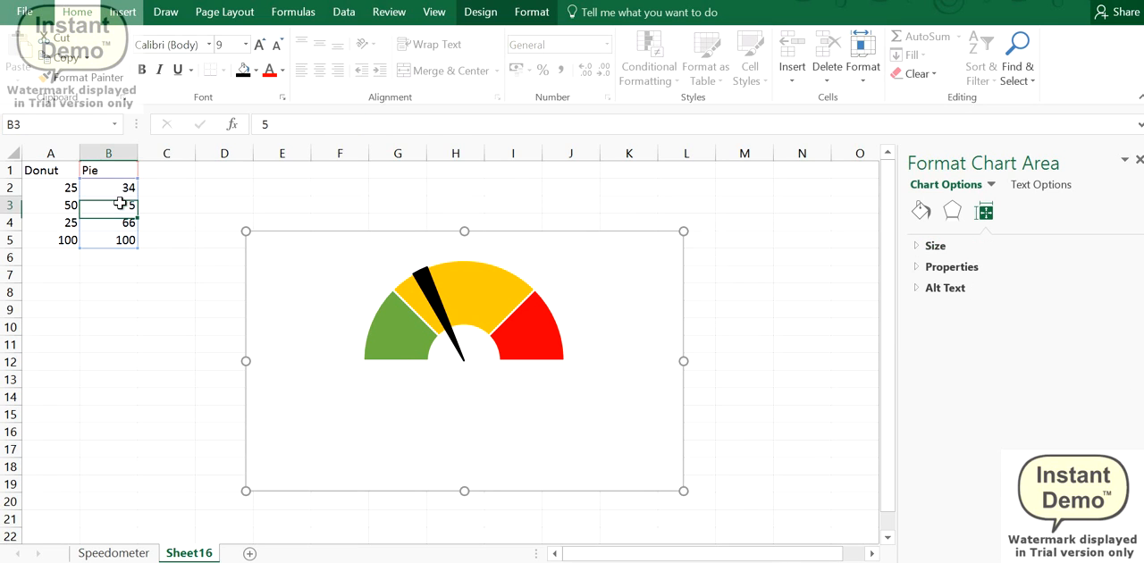
pyautogui.write('1')
pyautogui.click(183, 223)
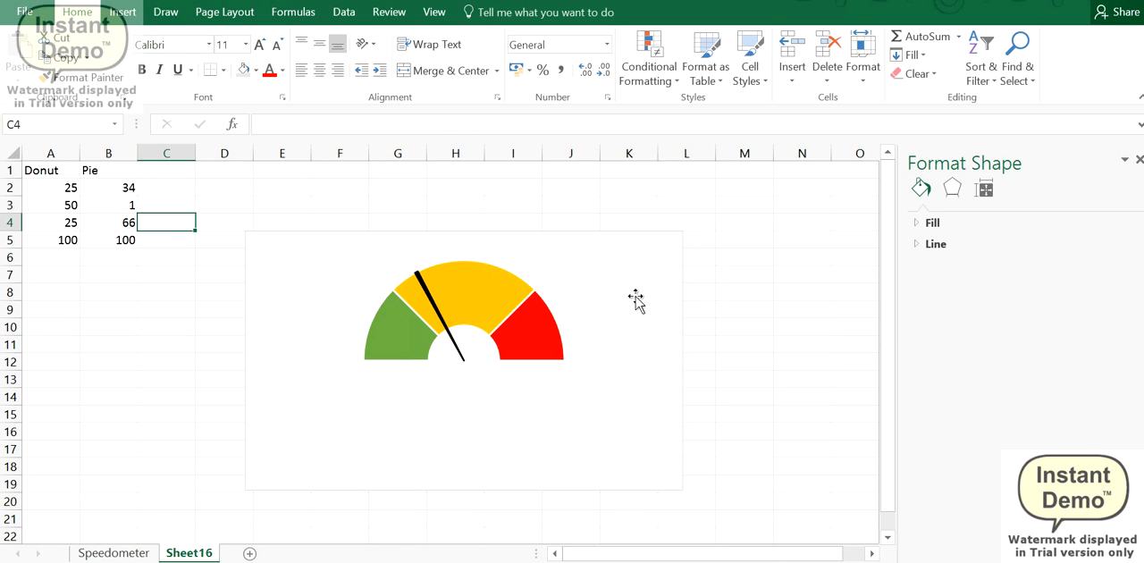
# Step: Set the pointer position in cell B2 to 76 and compare with the finished gauge on the Speedometer sheet
pyautogui.click(98, 189)
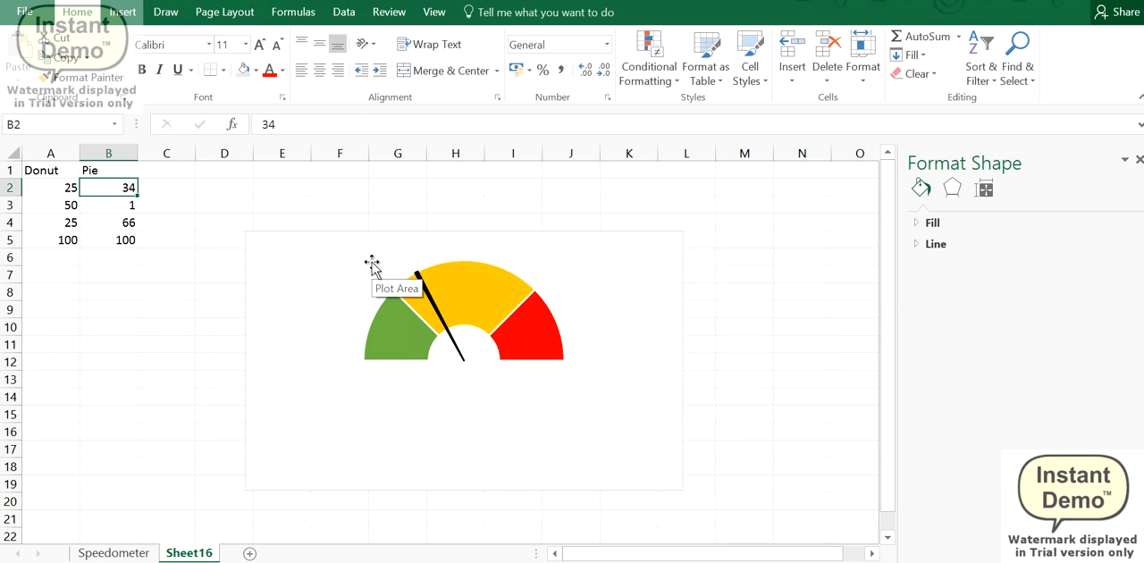
pyautogui.write('76')
pyautogui.press('Return')
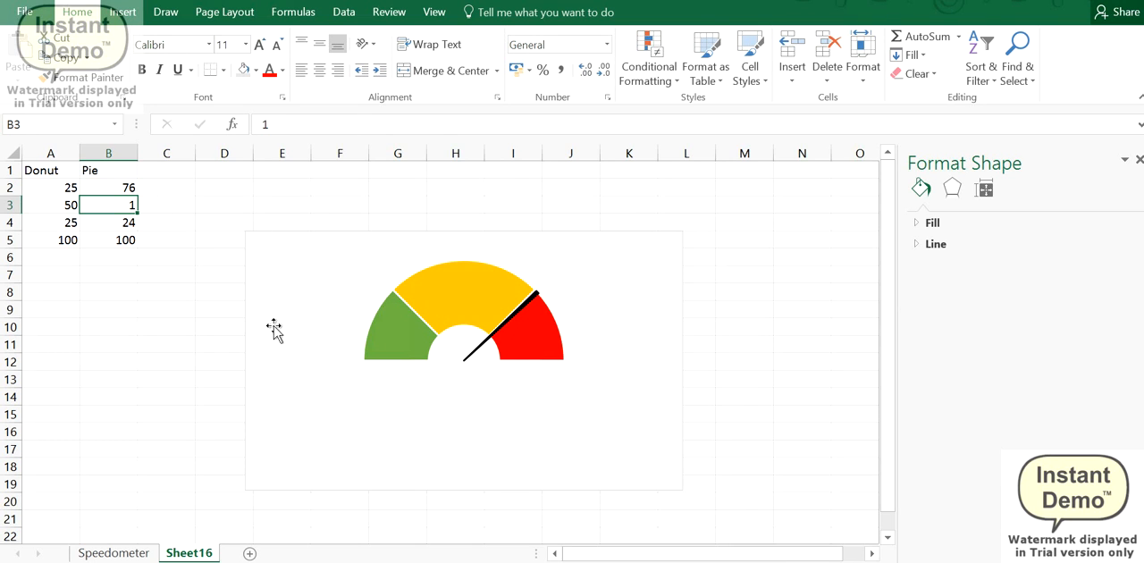
pyautogui.click(143, 554)
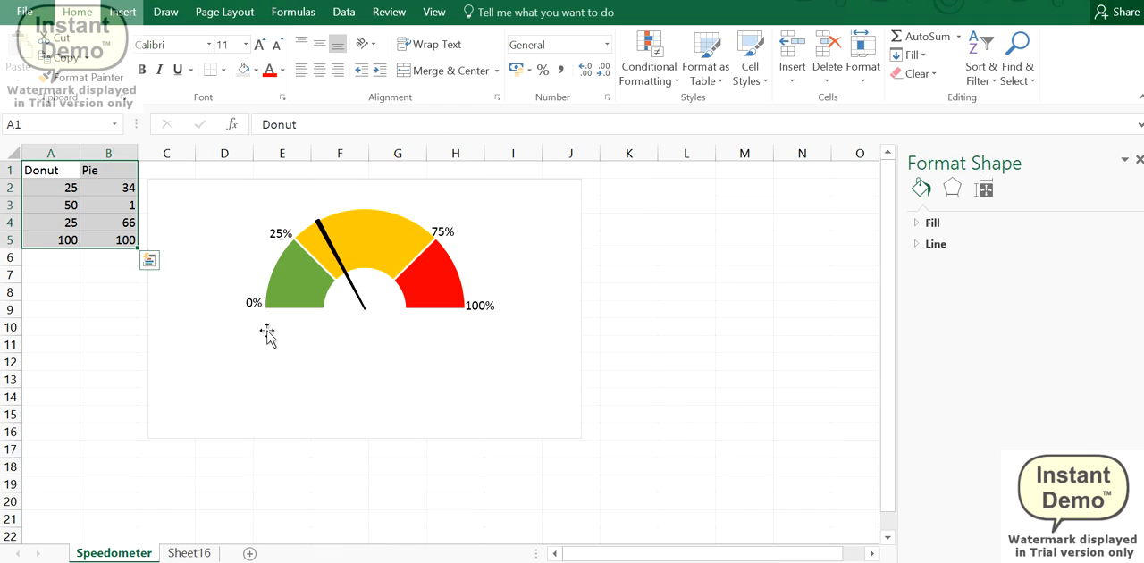
pyautogui.click(210, 552)
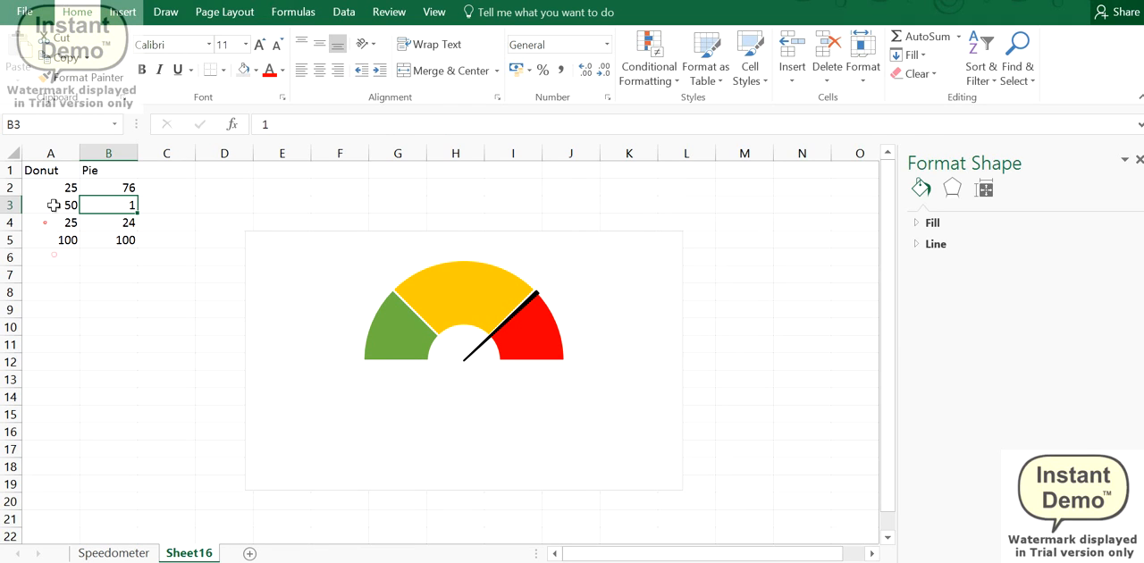
# Step: Set the three Donut zone values in cells A2:A4 to 20, 20 and 60
pyautogui.click(59, 191)
pyautogui.write('20')
pyautogui.press('Return')
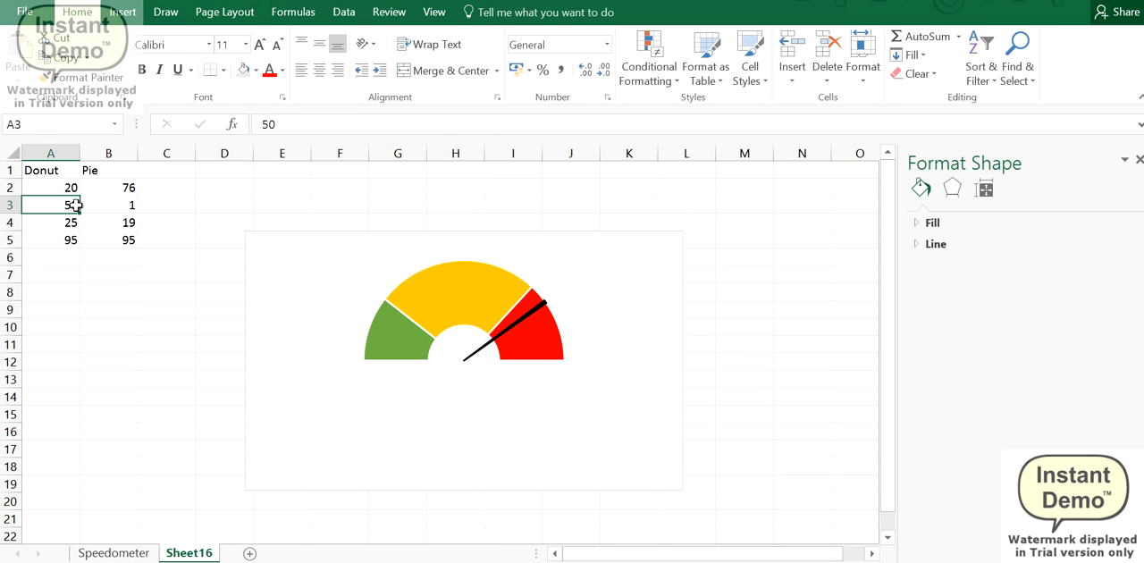
pyautogui.write('20')
pyautogui.press('Return')
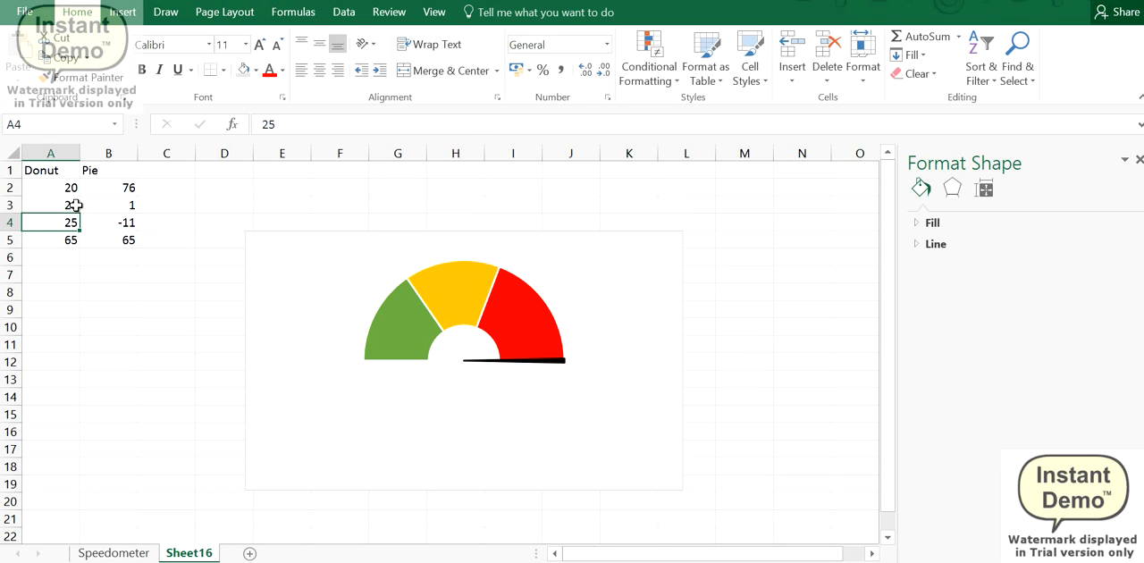
pyautogui.press('Down')
pyautogui.press('Up')
pyautogui.write('60')
pyautogui.press('Return')
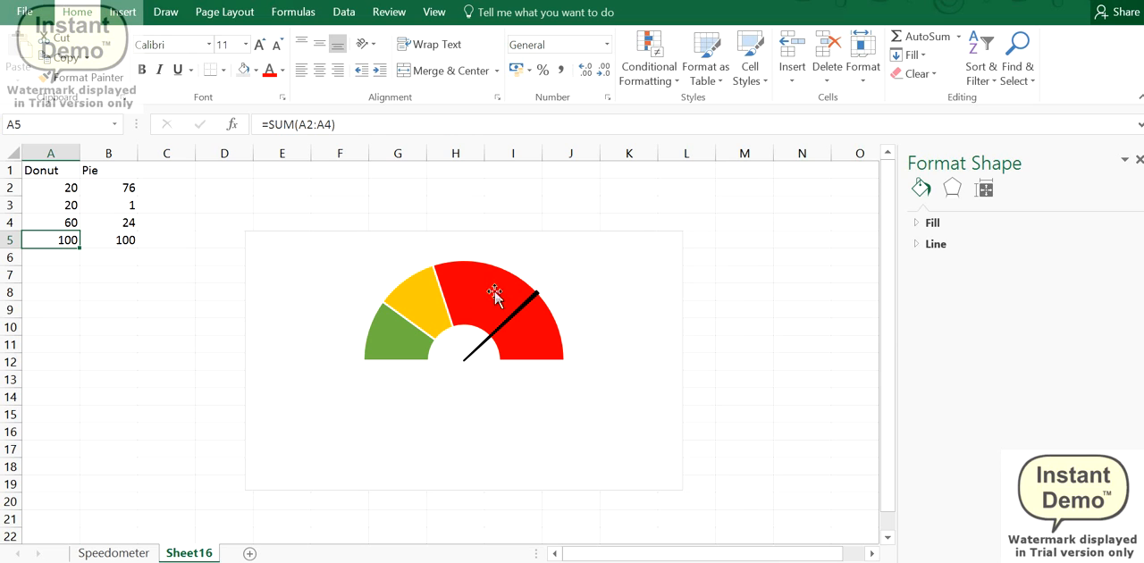
# Step: Insert a blank cell at A4 in the Donut column, shifting the cells below it down
pyautogui.click(42, 222)
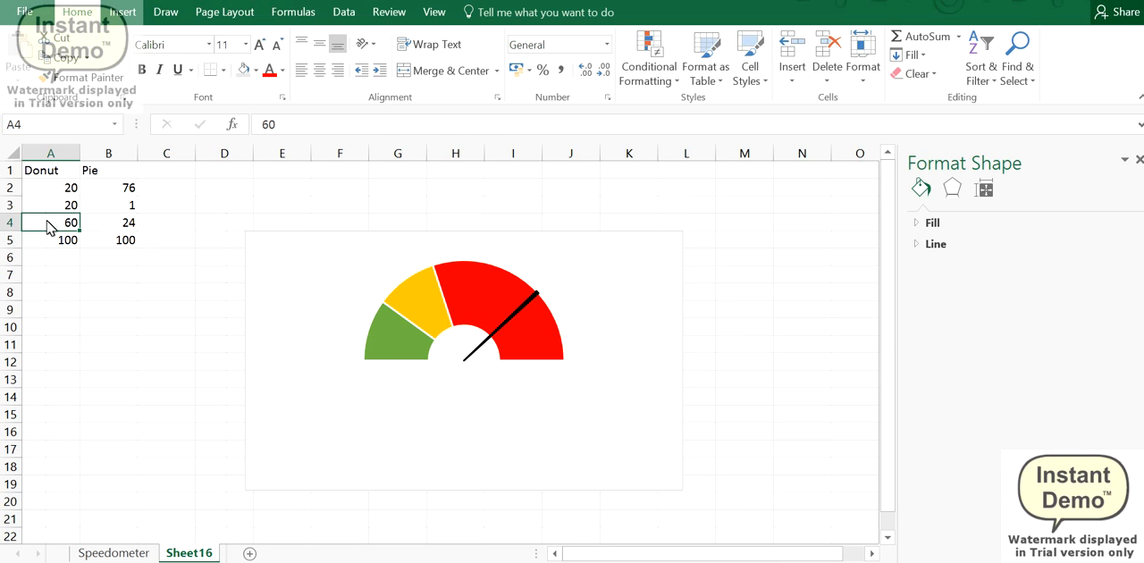
pyautogui.rightClick(47, 223)
pyautogui.click(90, 347)
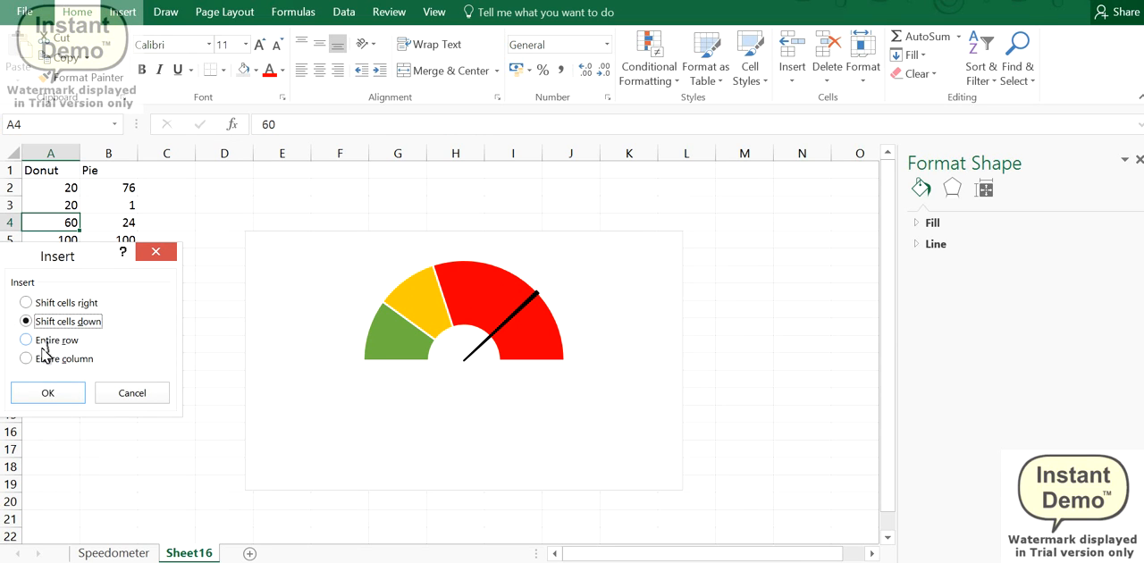
pyautogui.press('Return')
# Step: Set the first Donut zone in cell A2 to 25 and copy that value into cells A3:A5
pyautogui.click(66, 187)
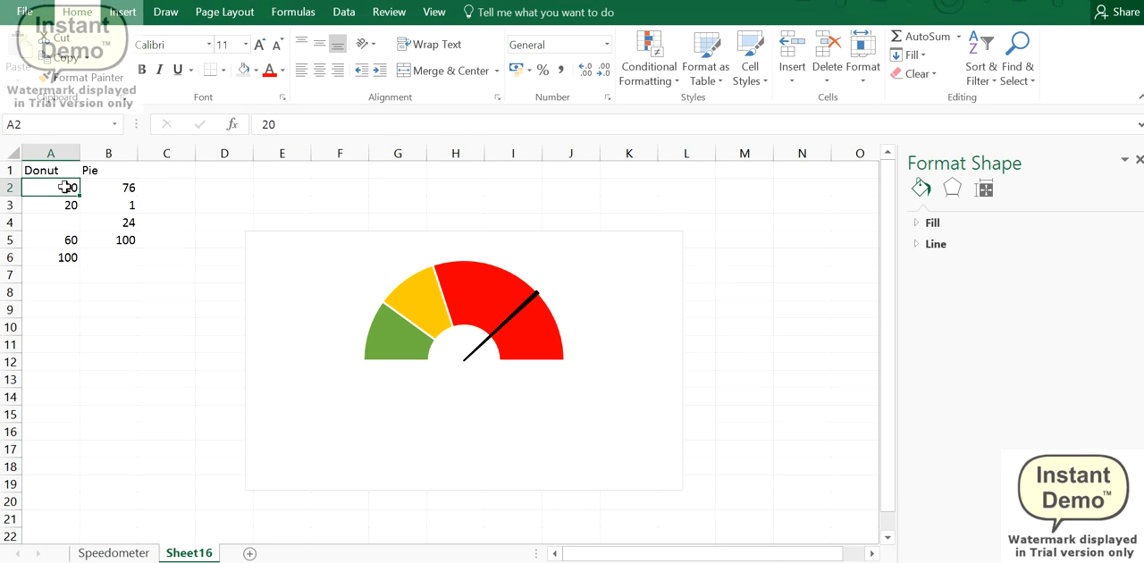
pyautogui.write('25')
pyautogui.press('Return')
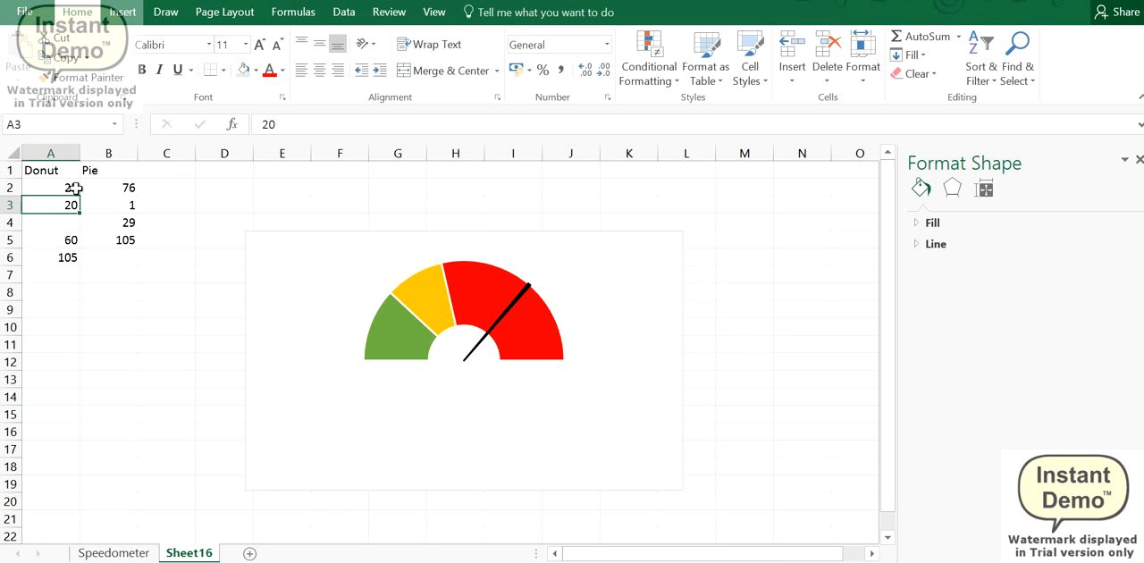
pyautogui.click(78, 188)
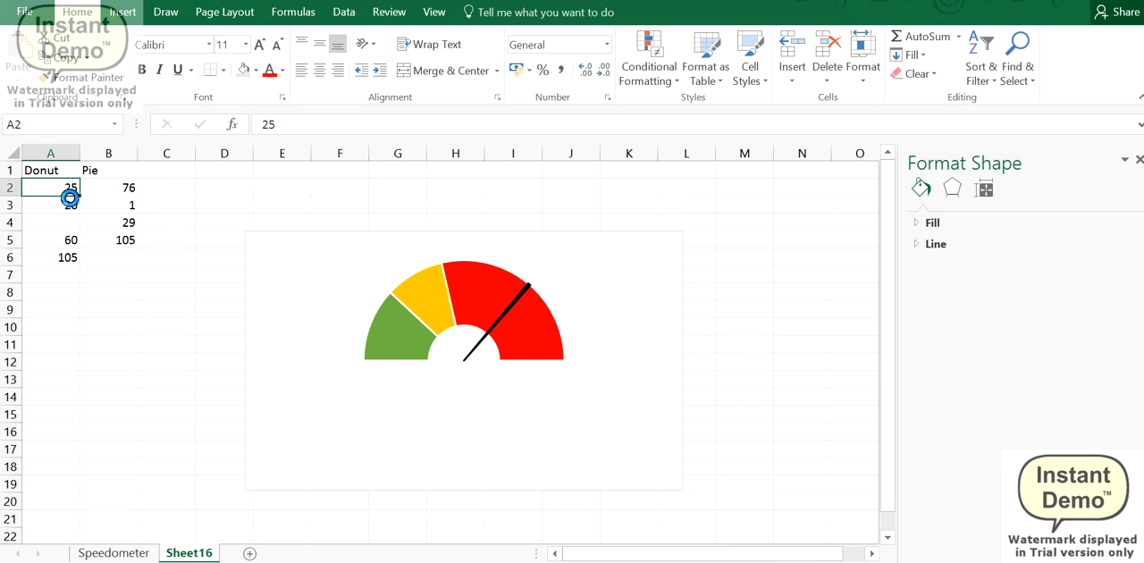
pyautogui.hotkey('ctrl', 'c')
pyautogui.moveTo(64, 210); pyautogui.dragTo(63, 238)
pyautogui.hotkey('ctrl', 'v')
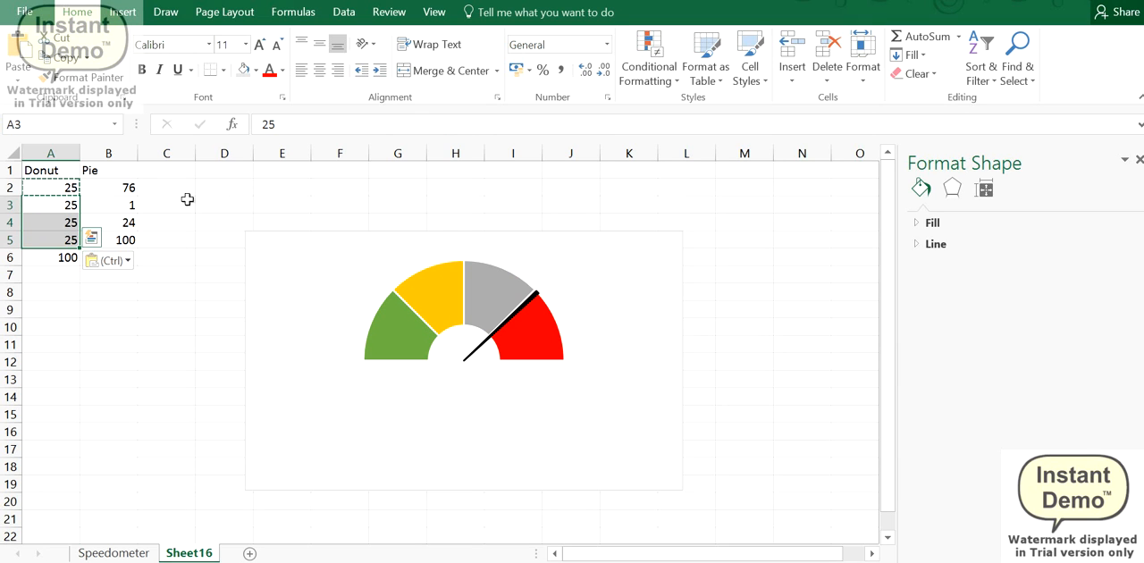
# Step: Set the pointer position in cell B2 to 24 and inspect the Donut total formula in cell A6
pyautogui.click(281, 188)
pyautogui.moveTo(179, 240); pyautogui.dragTo(210, 239)
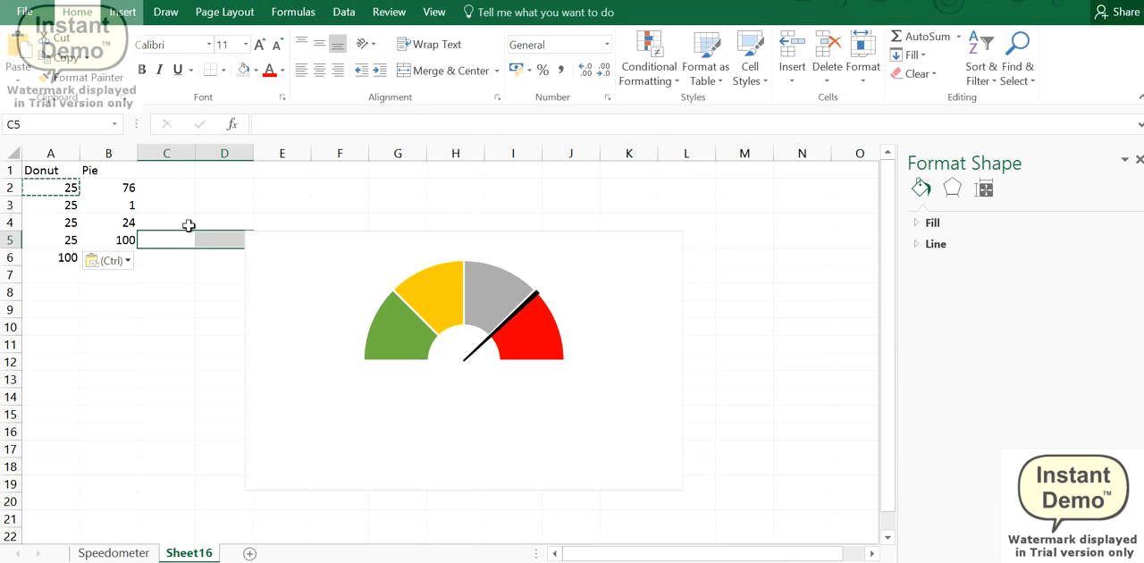
pyautogui.click(115, 190)
pyautogui.write('24')
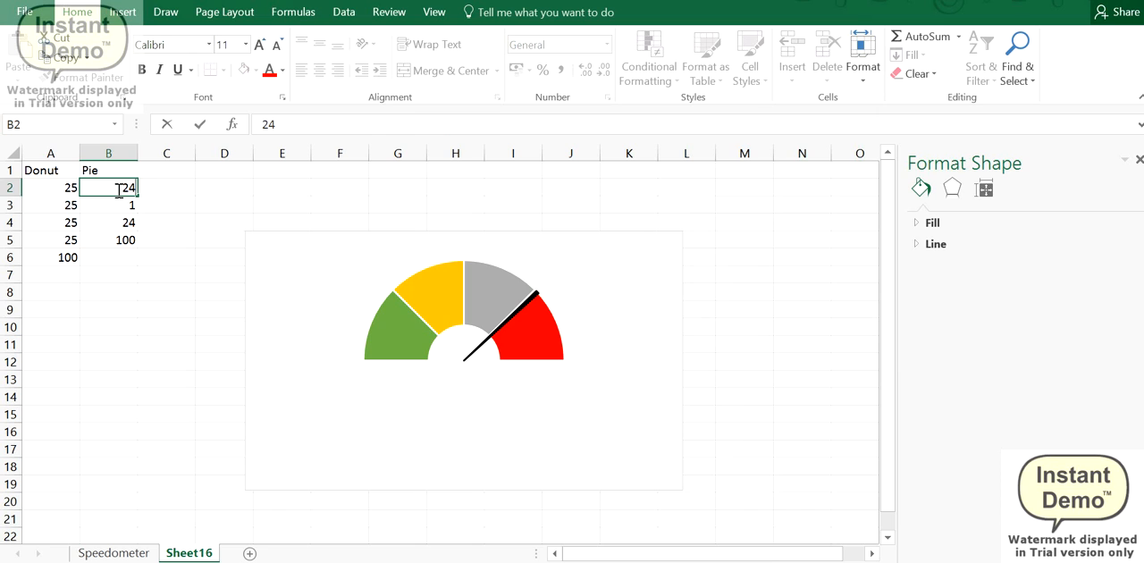
pyautogui.press('Return')
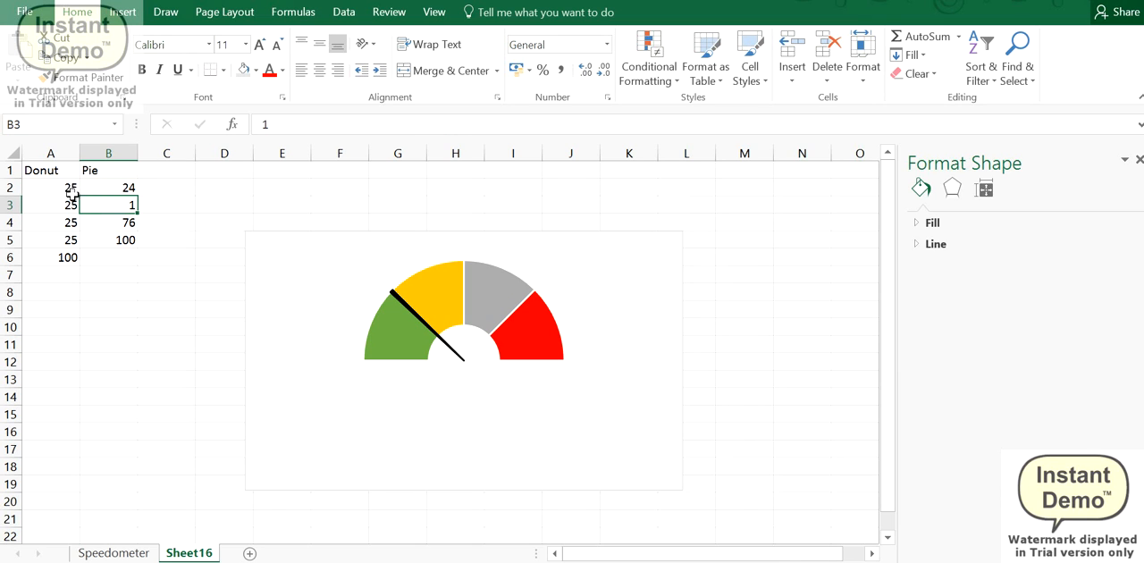
pyautogui.click(54, 259)
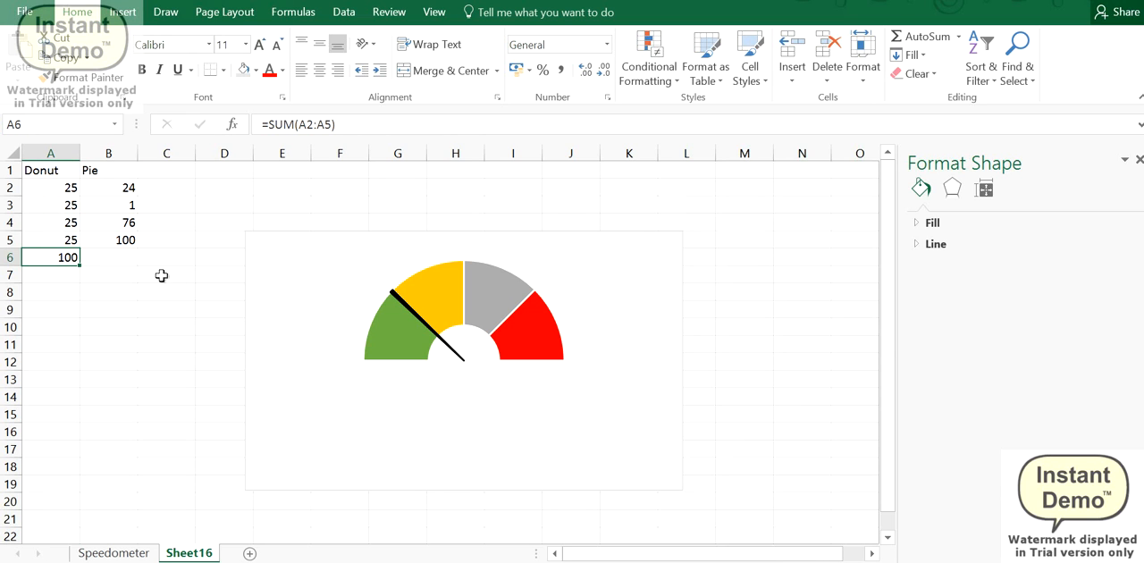
pyautogui.click(112, 188)
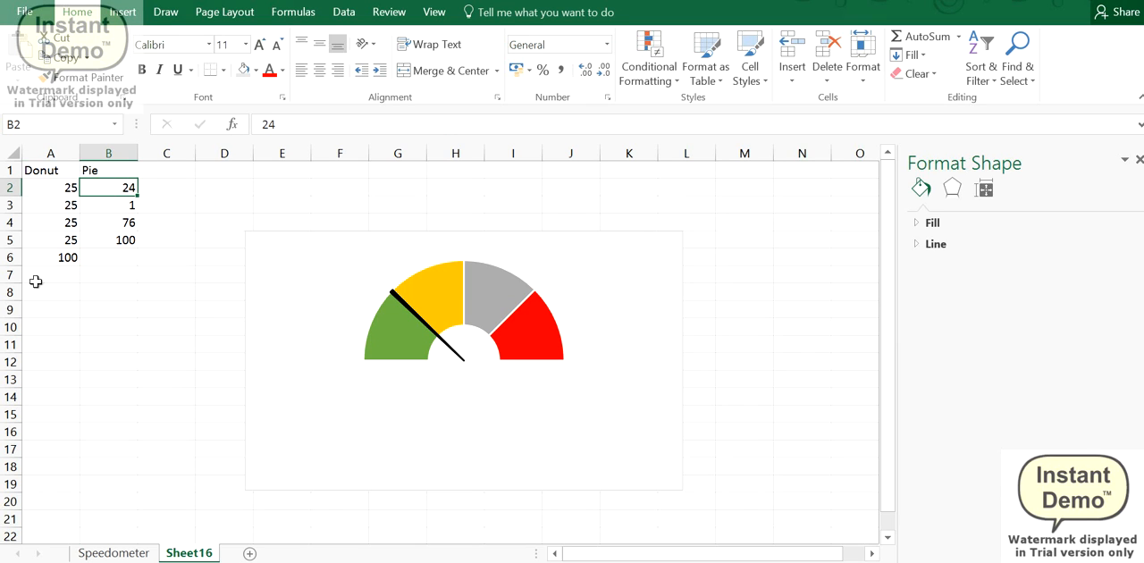